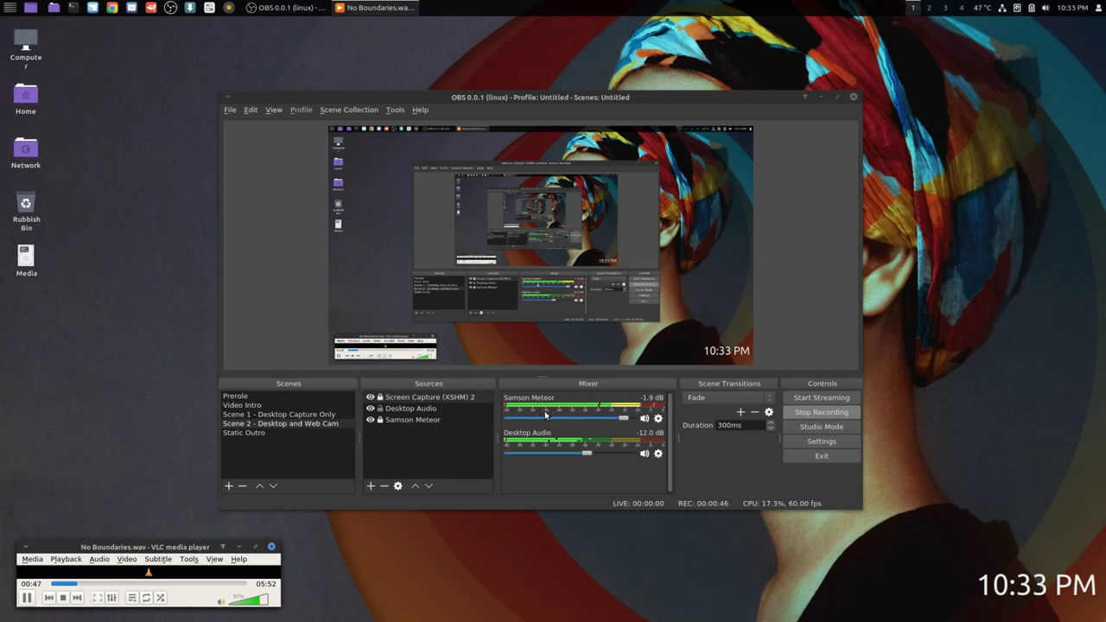
Close the VLC player that is playing No Boundaries.wav
left_click(271, 546)
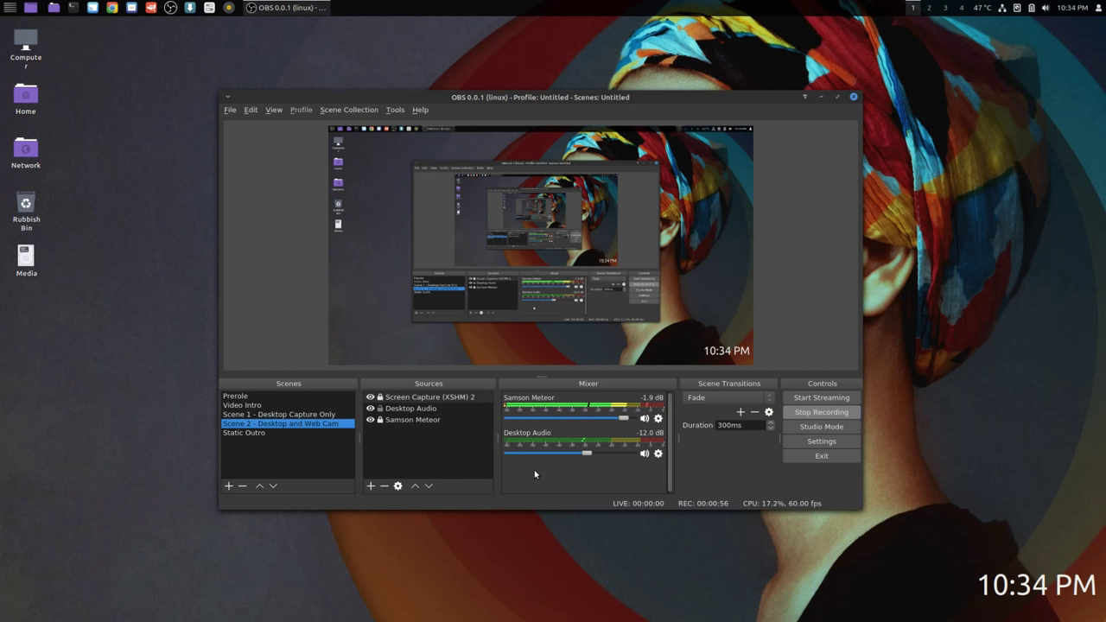
left_click(411, 410)
left_click(410, 420)
left_click(411, 410)
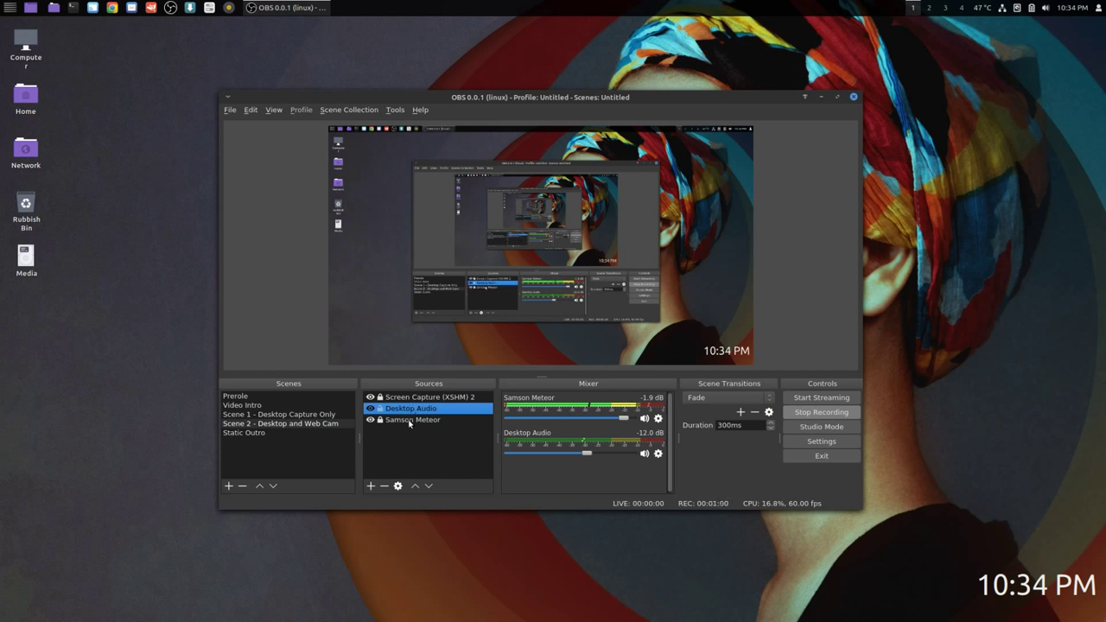
left_click(411, 420)
left_click(411, 409)
left_click(410, 419)
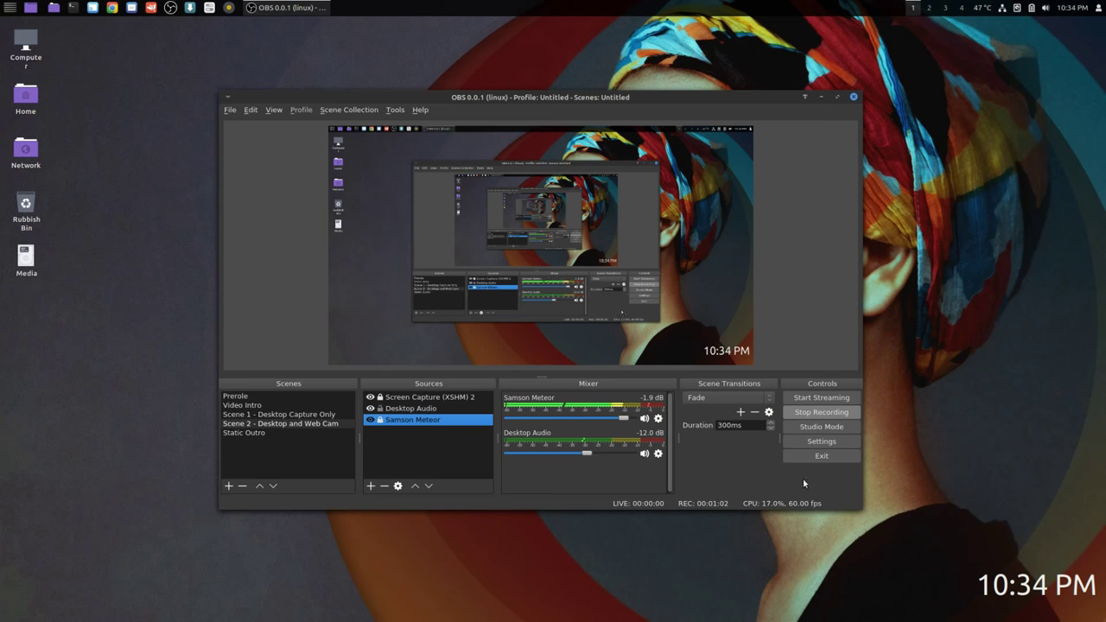
left_click(849, 441)
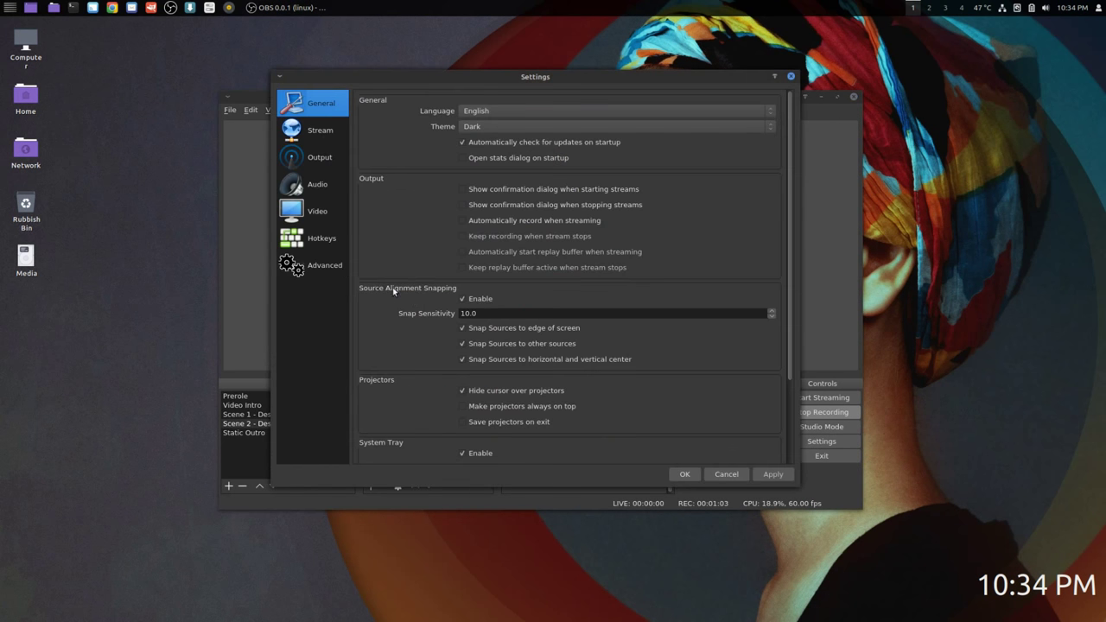
left_click(304, 194)
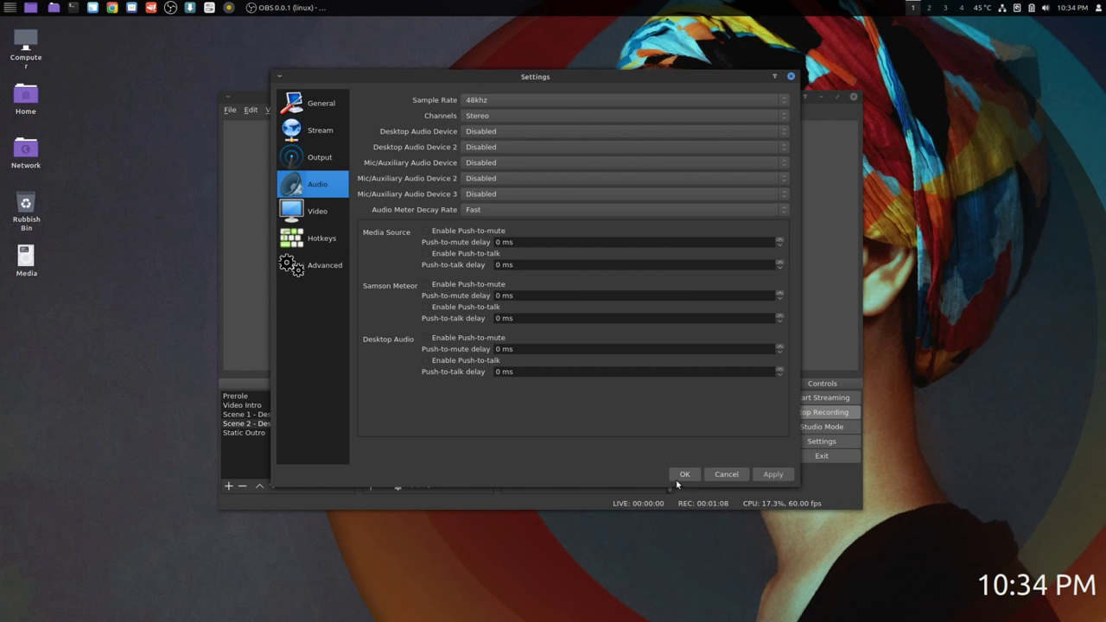
left_click(724, 476)
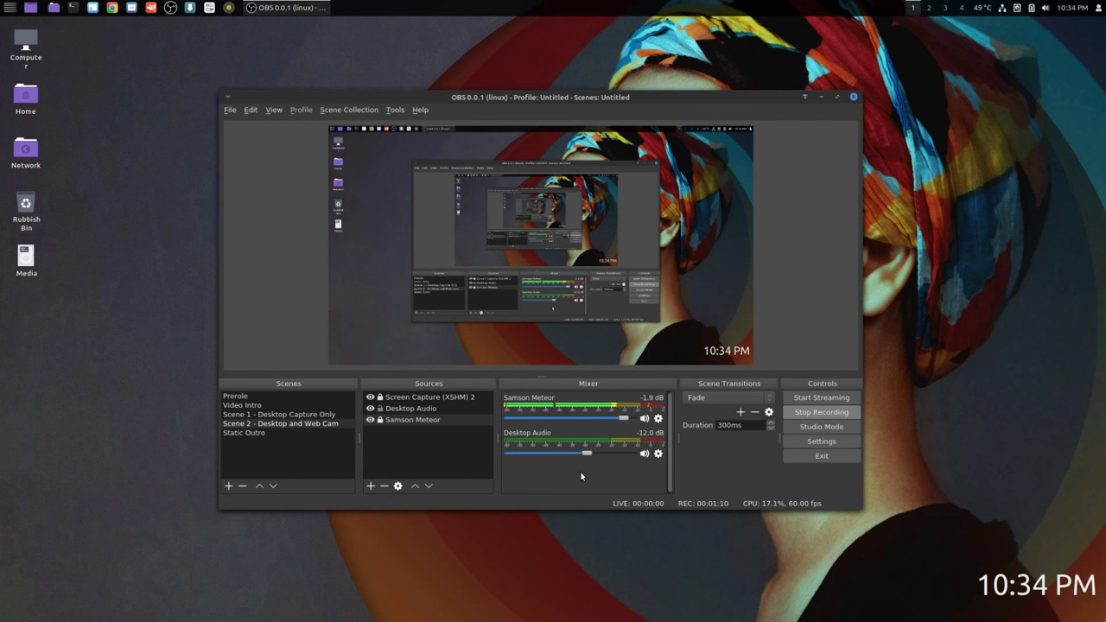
left_click(403, 409)
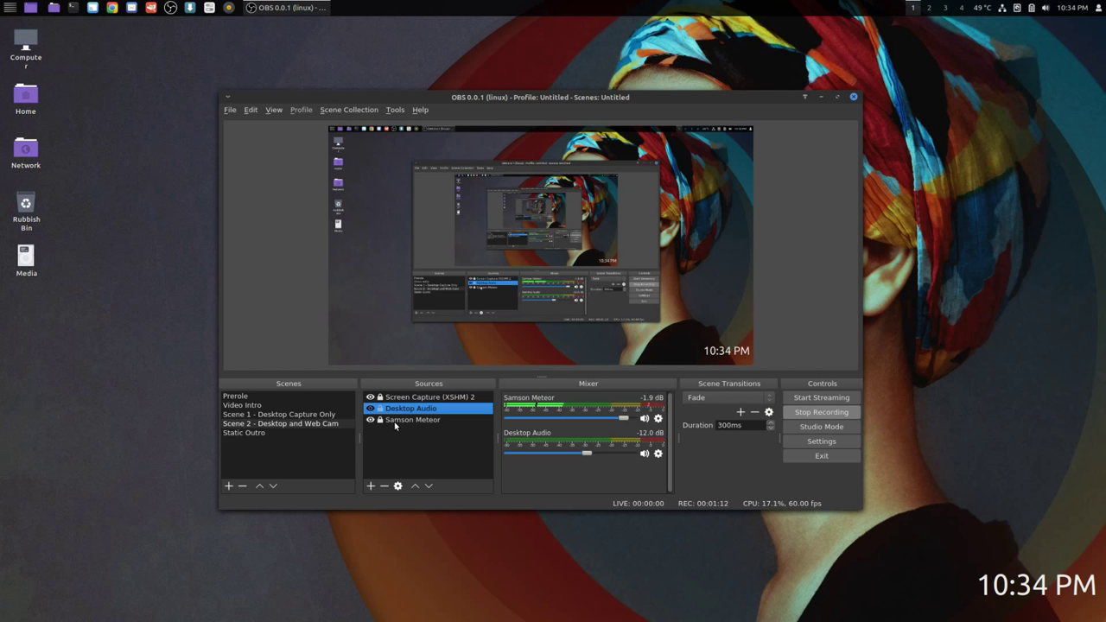
left_click(401, 420)
left_click(406, 399)
left_click(406, 408)
left_click(408, 421)
left_click(406, 410)
left_click(406, 420)
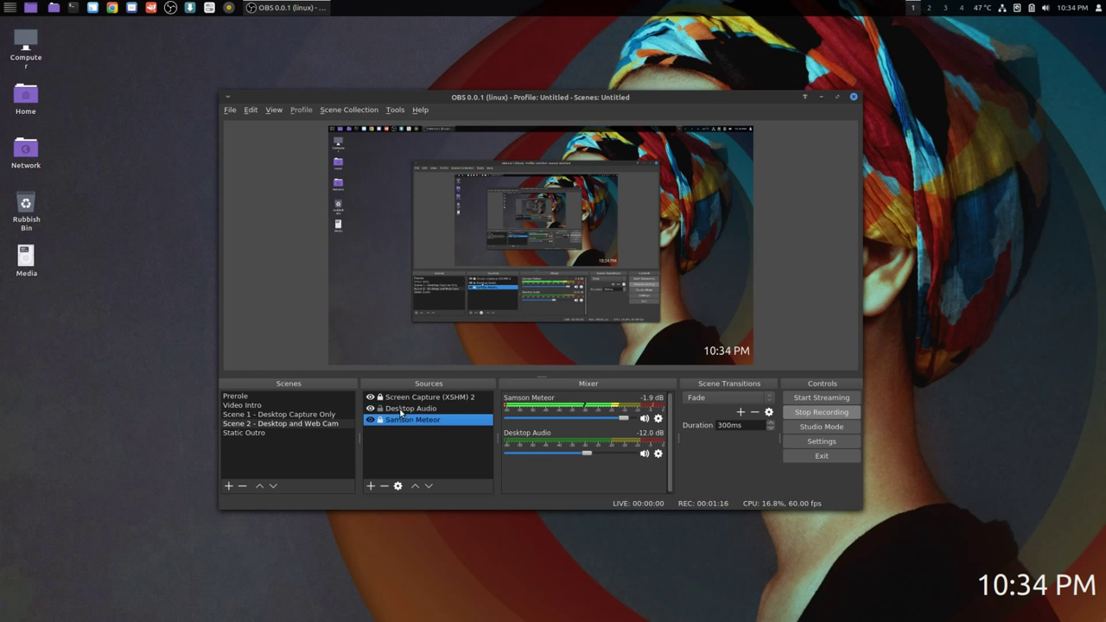
left_click(569, 478)
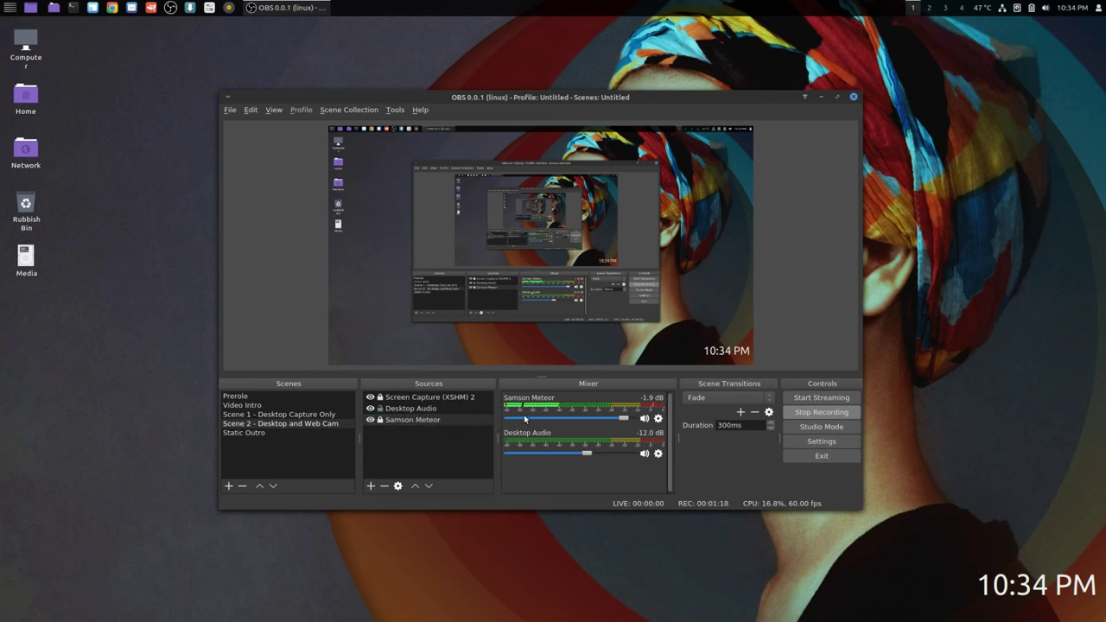
right_click(543, 470)
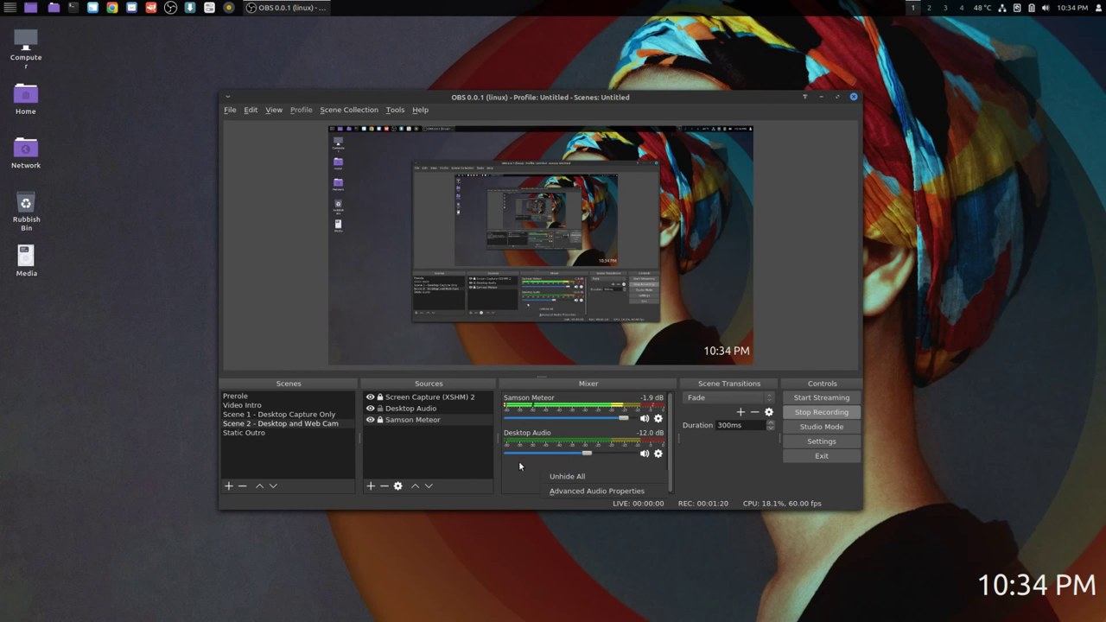
left_click(596, 491)
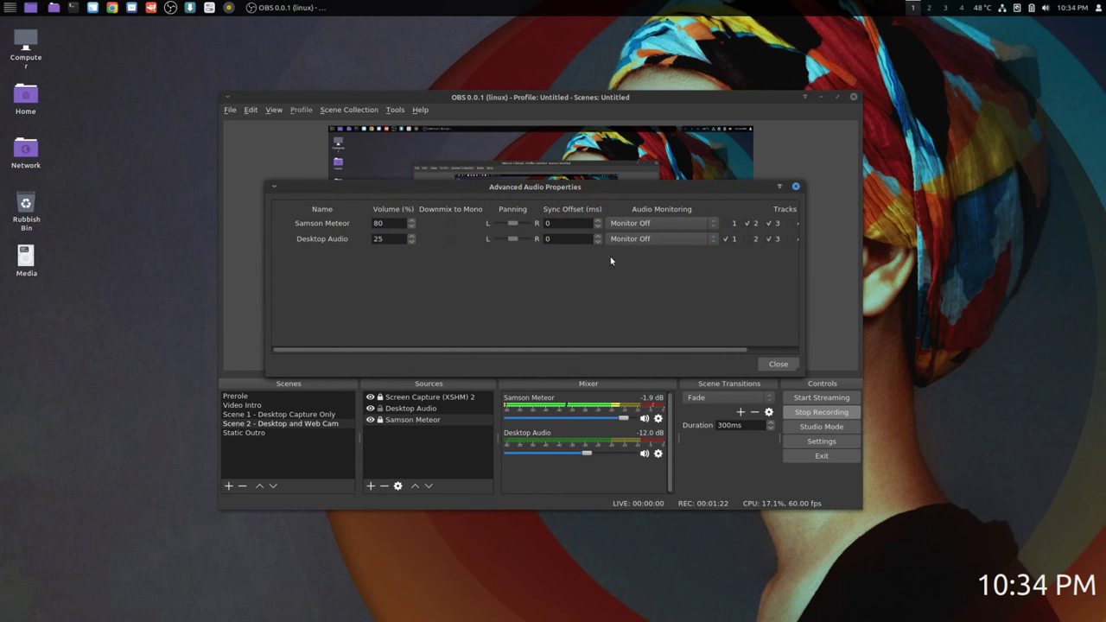
left_click_drag(801, 196, 709, 277)
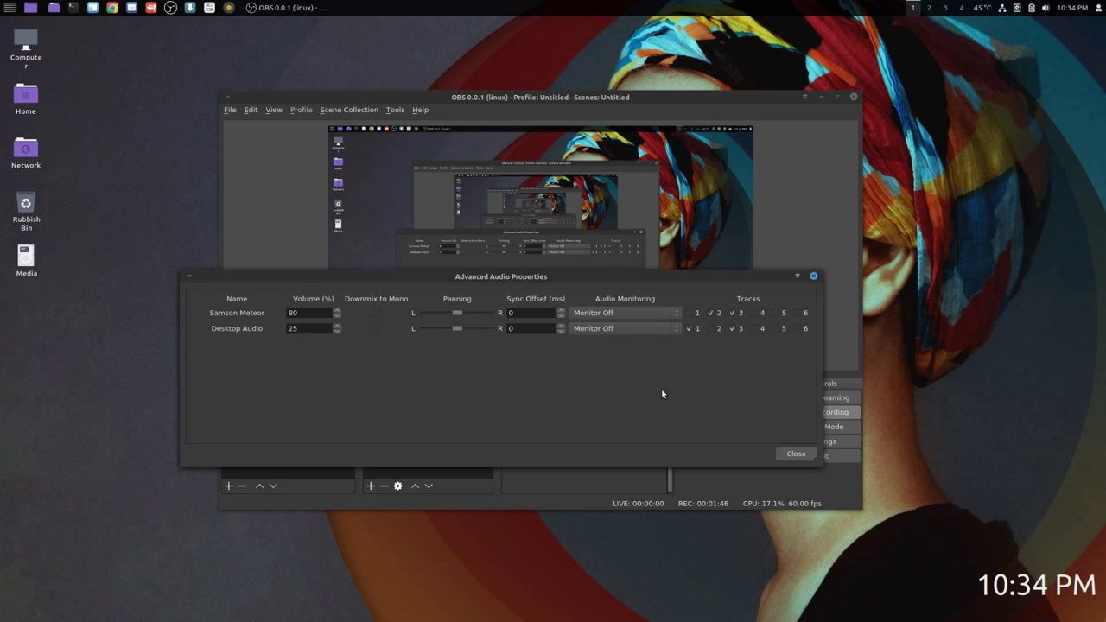
left_click(795, 454)
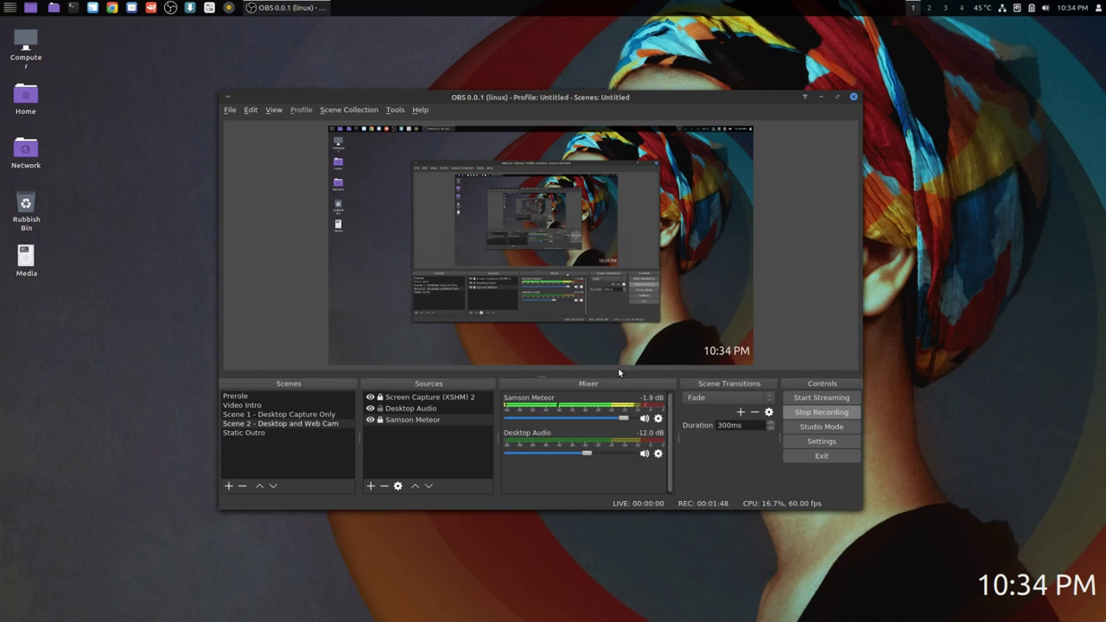
Minimize OBS, browse to Home > Videos > obs-video, and bring up the first mp4 recording's options
left_click(821, 98)
double_click(25, 95)
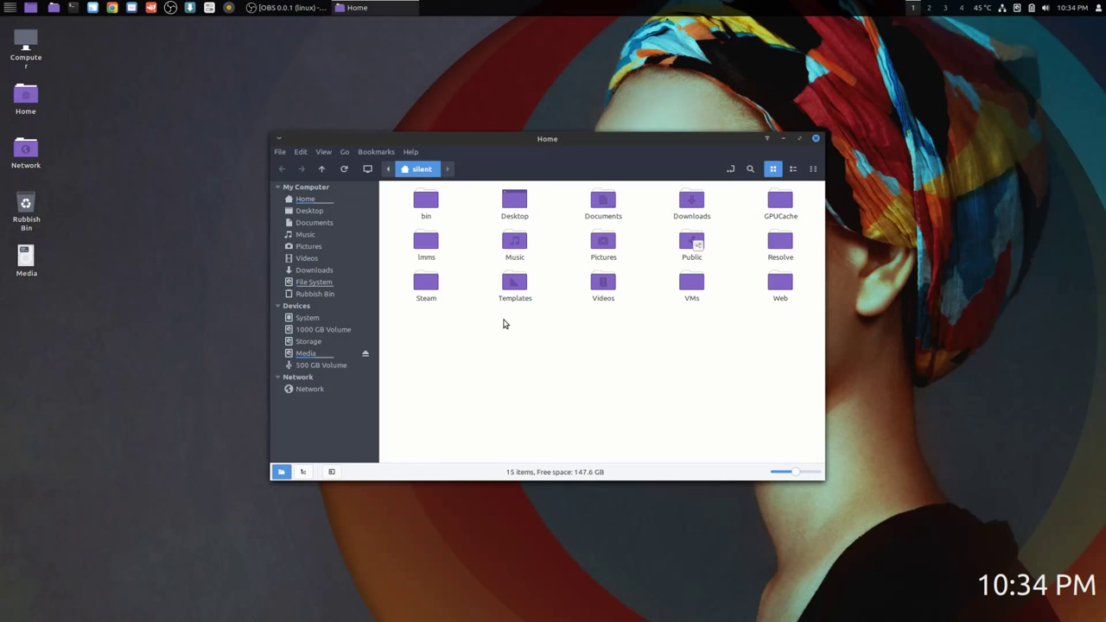
double_click(604, 283)
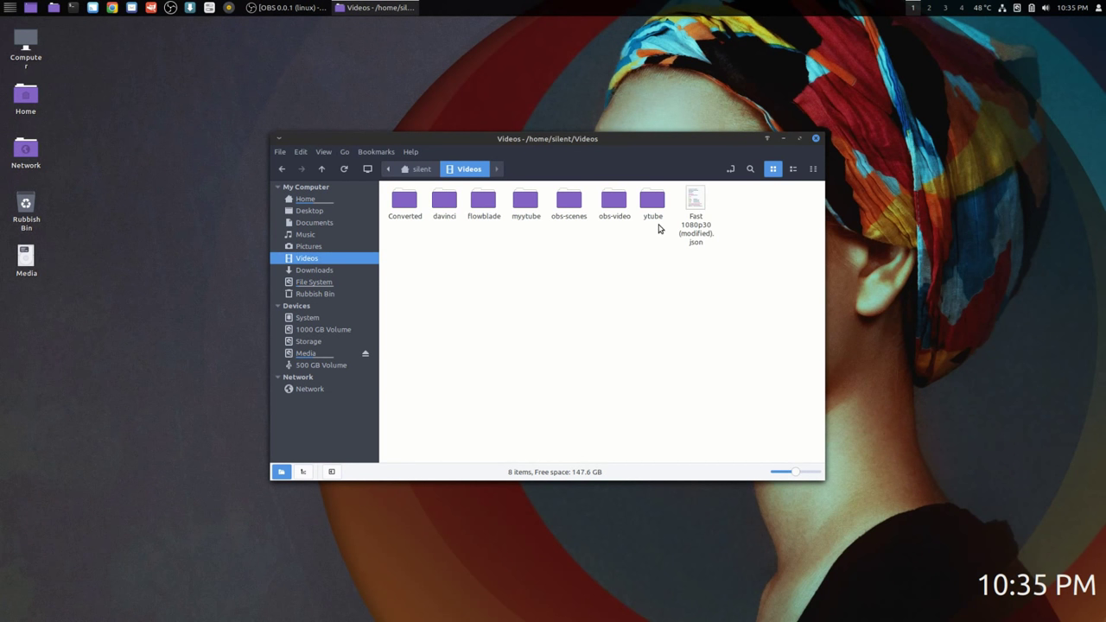
double_click(614, 201)
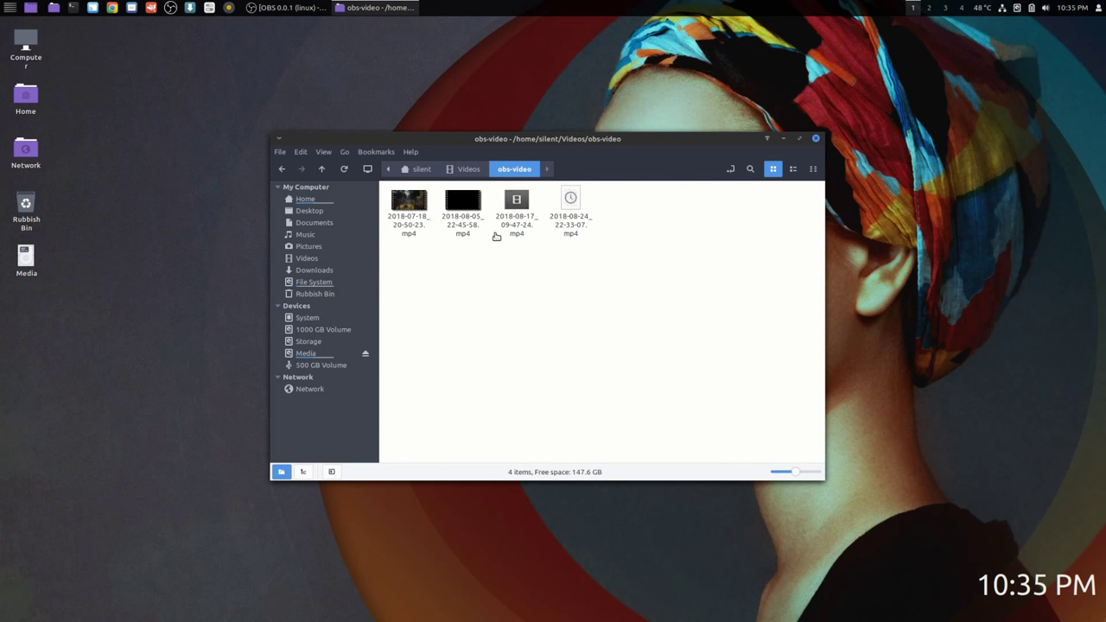
right_click(408, 211)
Play the first mp4 in VLC, switching the audio to Track 2 and then back to Track 1
mouse_move(488, 235)
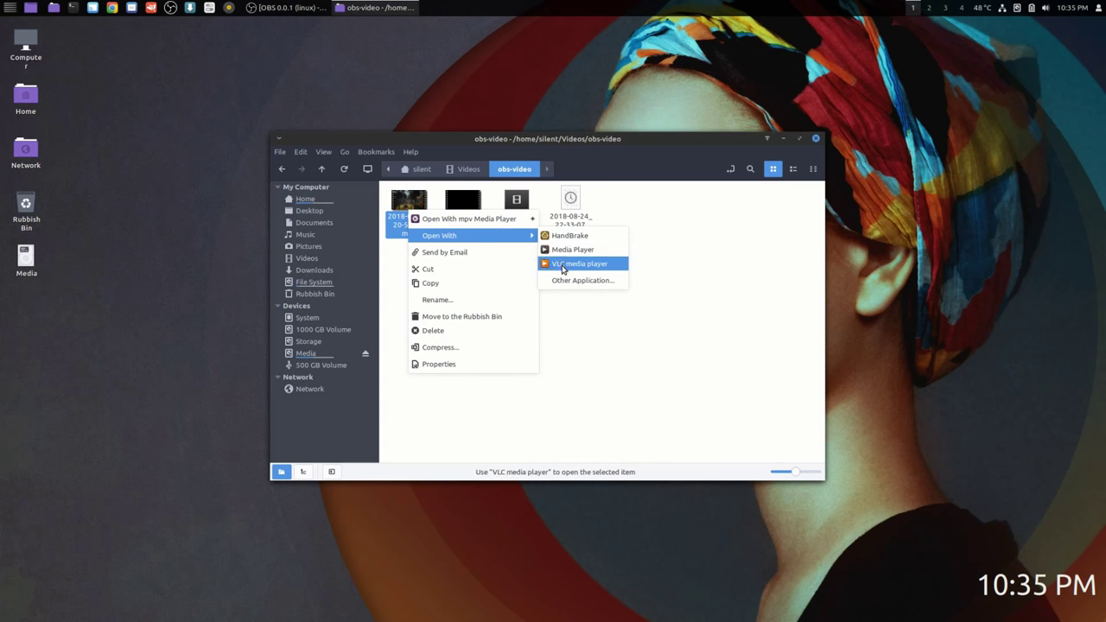
left_click(562, 264)
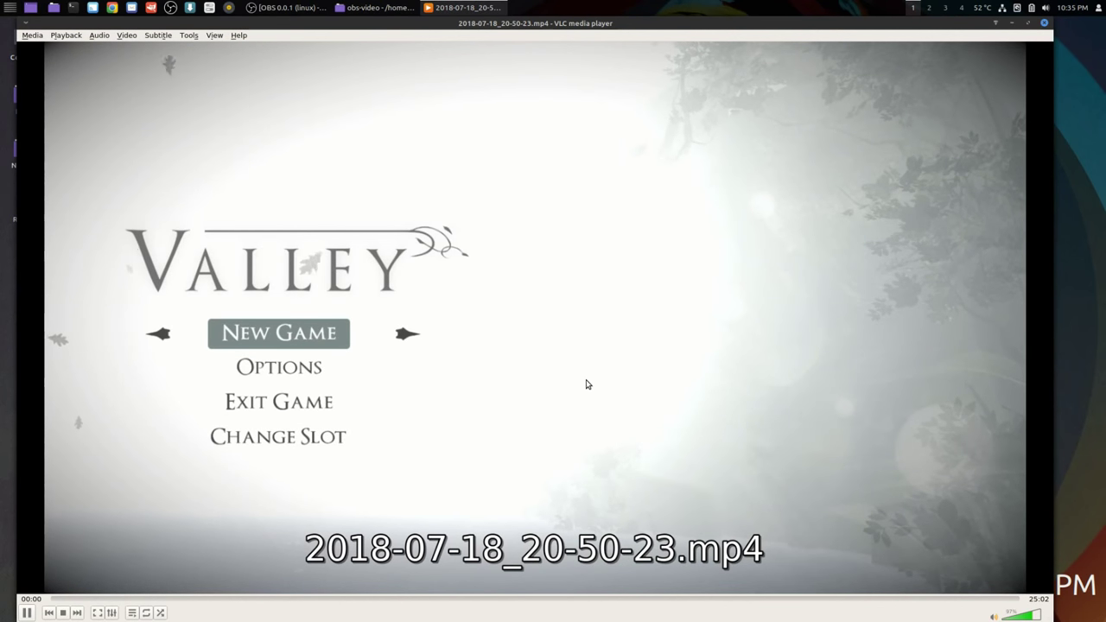
right_click(450, 308)
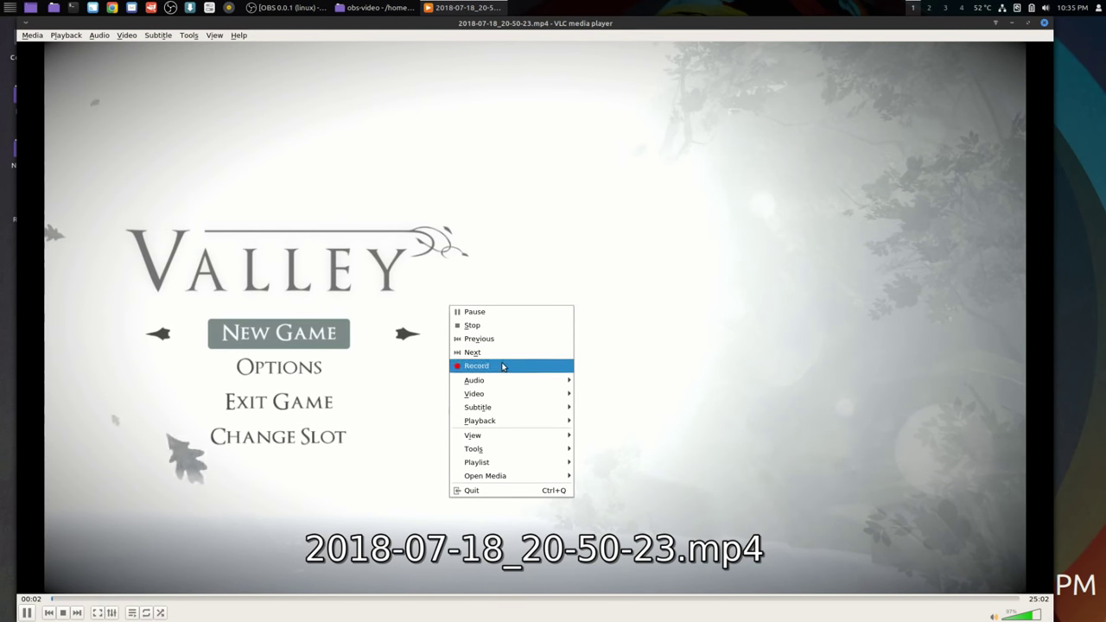
mouse_move(484, 380)
mouse_move(614, 380)
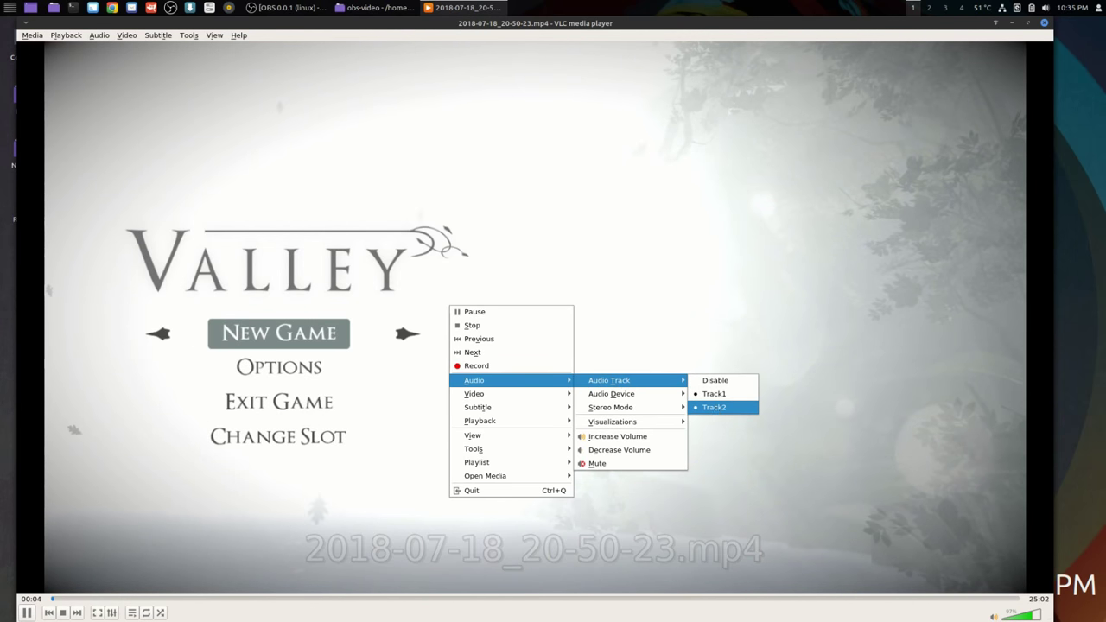
left_click(717, 407)
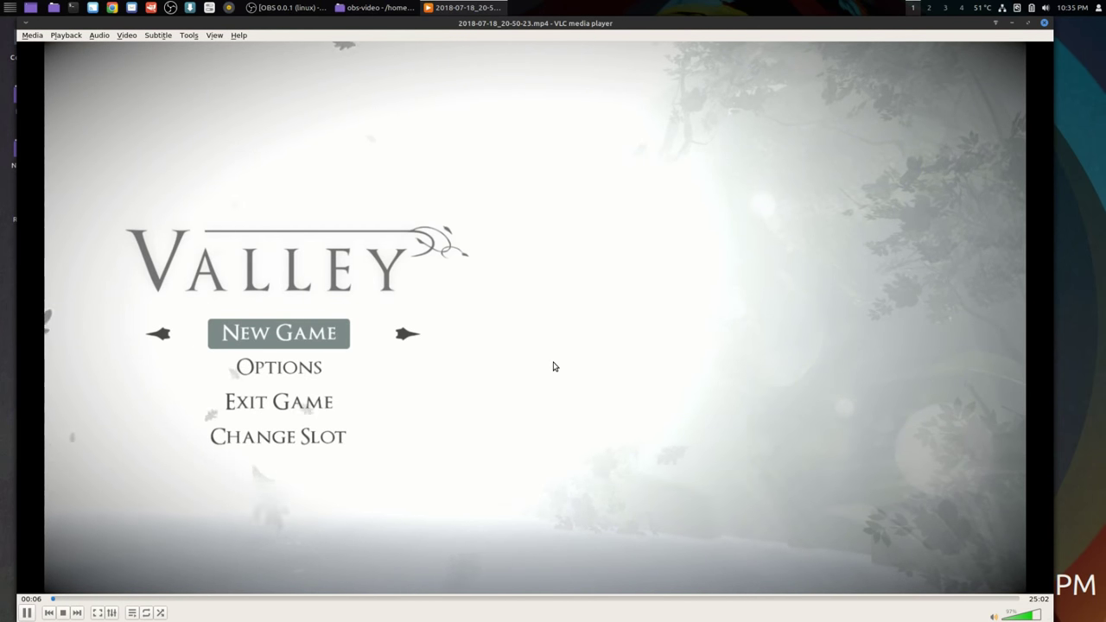
right_click(537, 339)
mouse_move(597, 413)
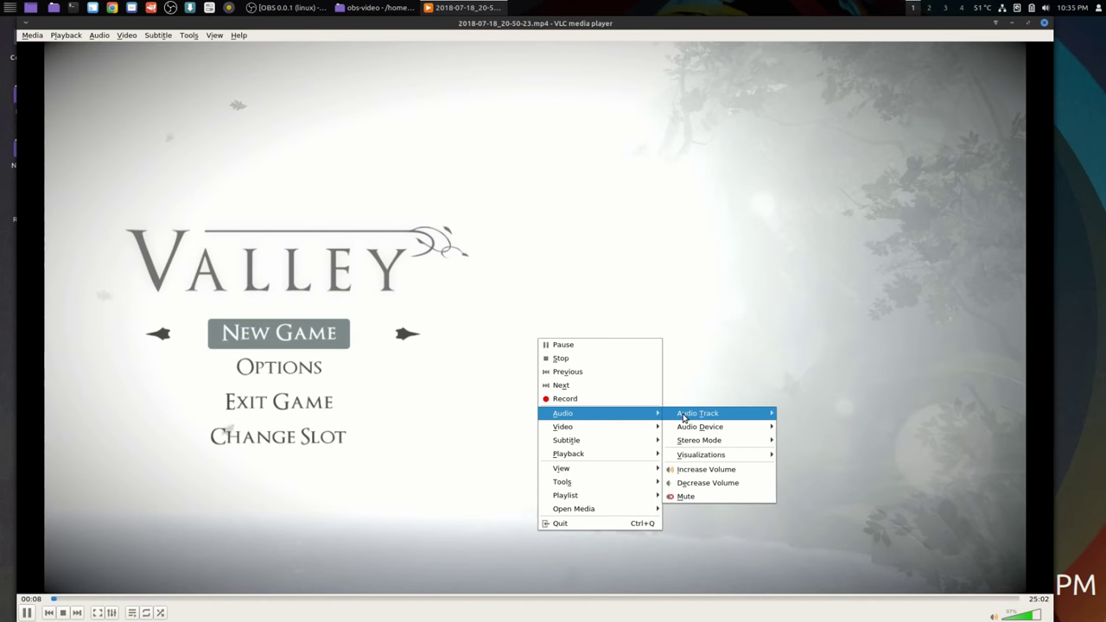
mouse_move(683, 418)
left_click(799, 426)
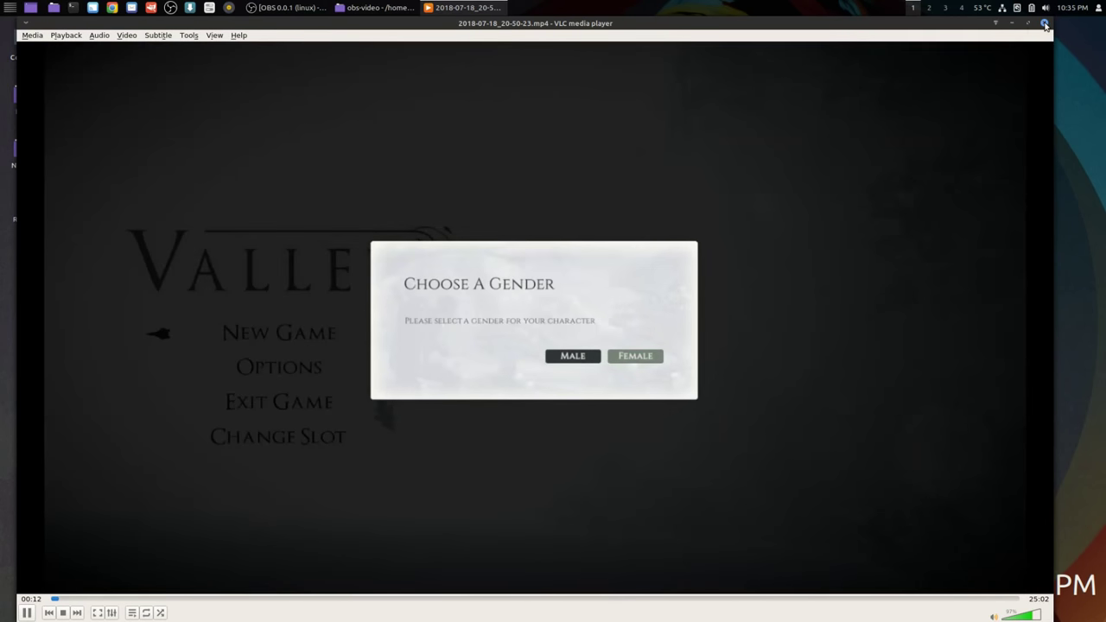
Close VLC and launch Audacity from Sound & Video in the applications menu
left_click(1045, 25)
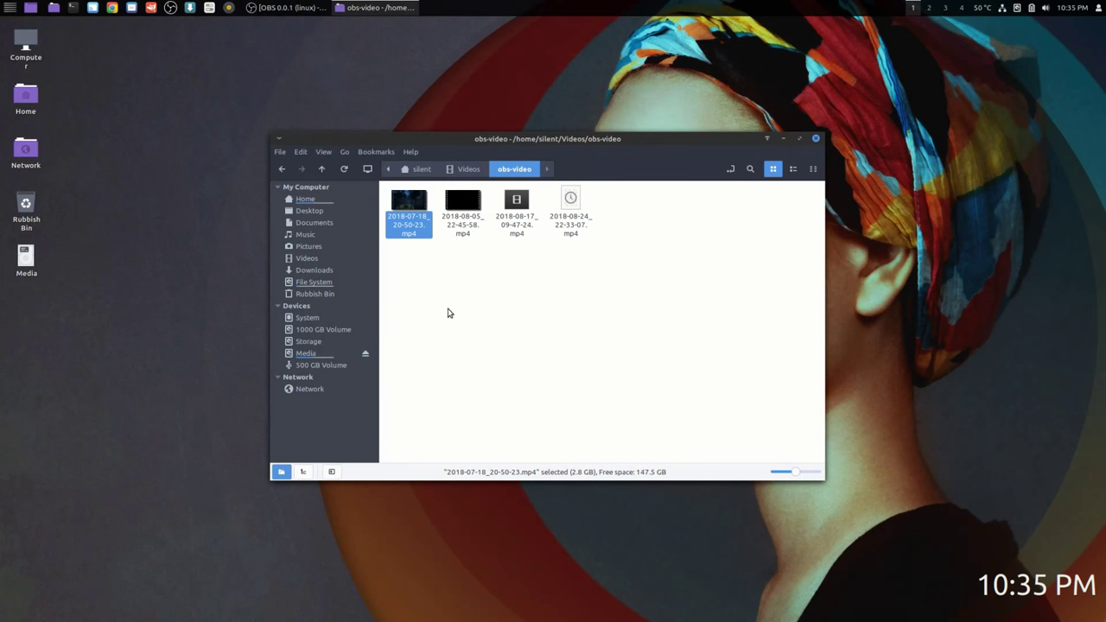
left_click(10, 8)
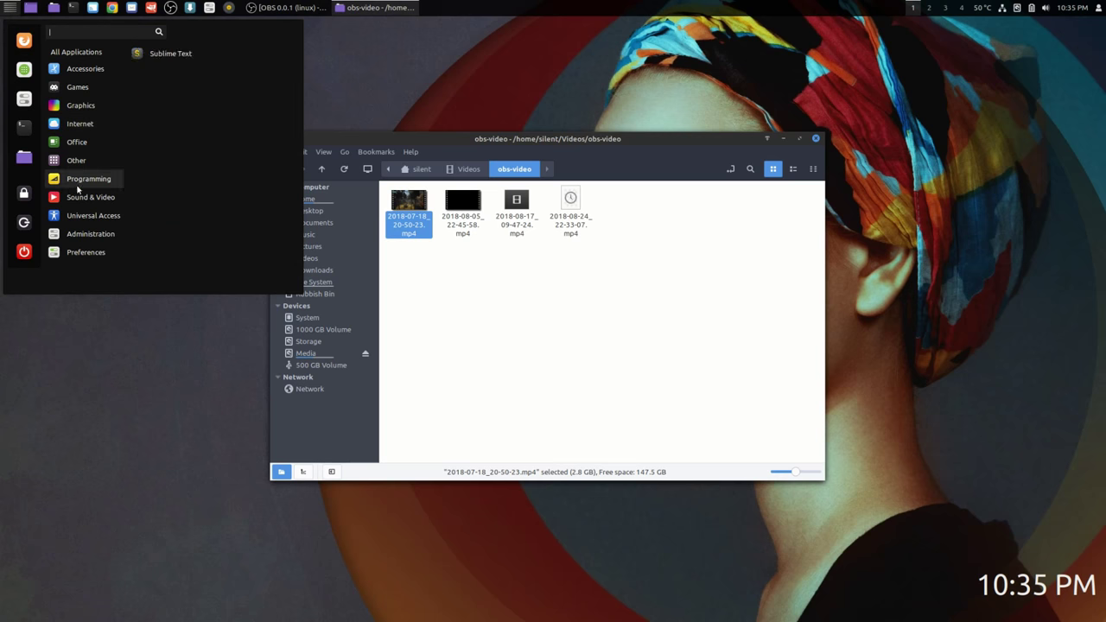
mouse_move(97, 199)
left_click(164, 71)
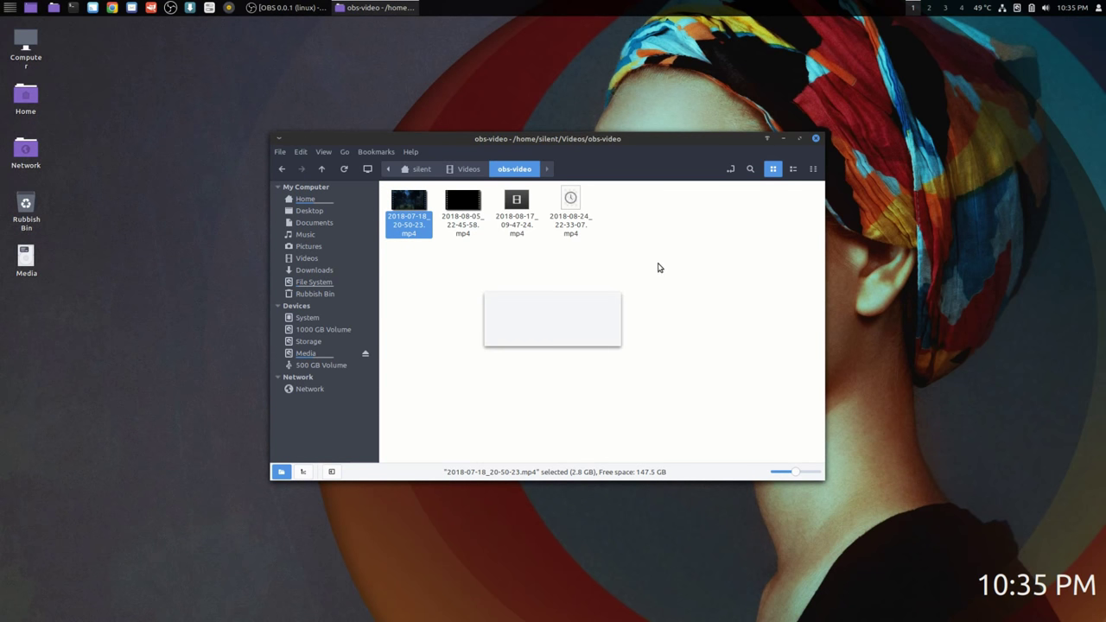
Open 2018-07-18_20-50-23.mp4 in Audacity, importing both audio streams Index[02] and Index[03]
left_click(10, 35)
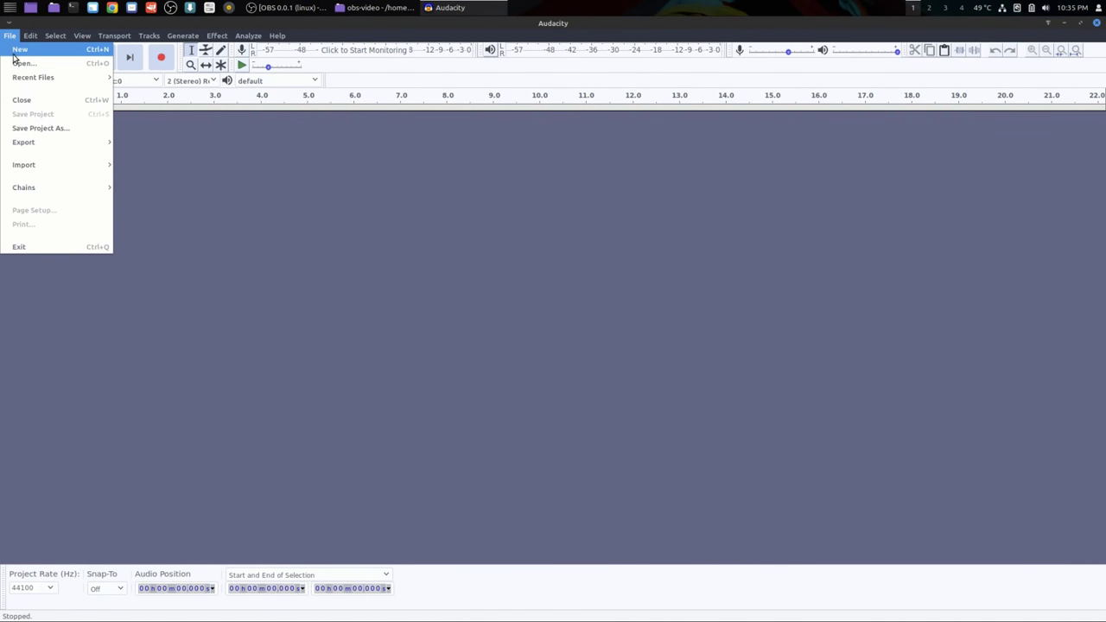
left_click(20, 63)
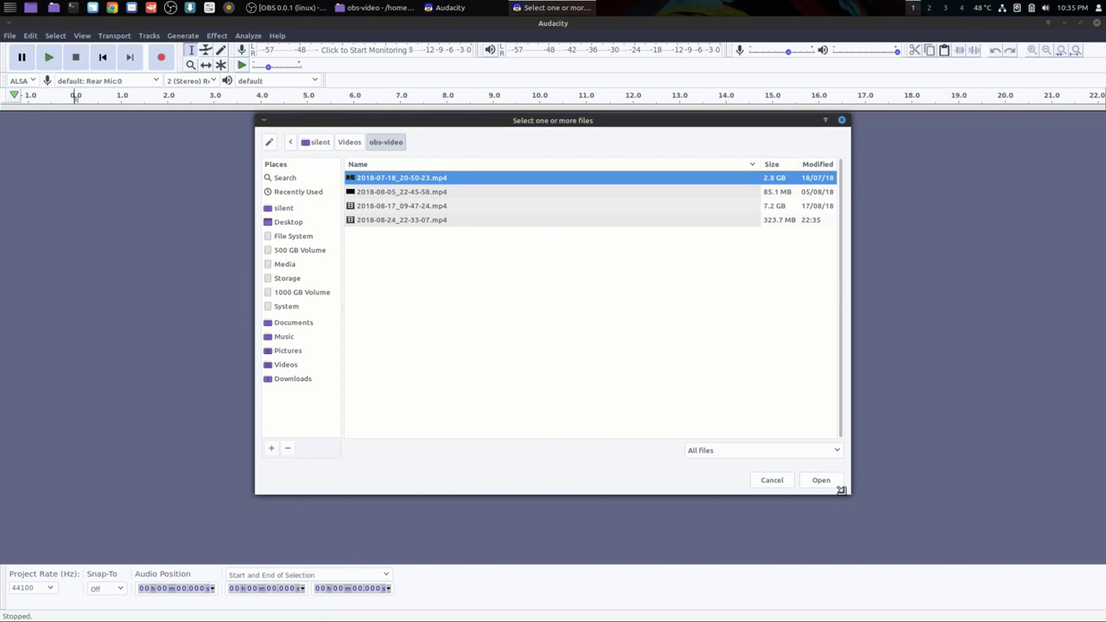
left_click(832, 480)
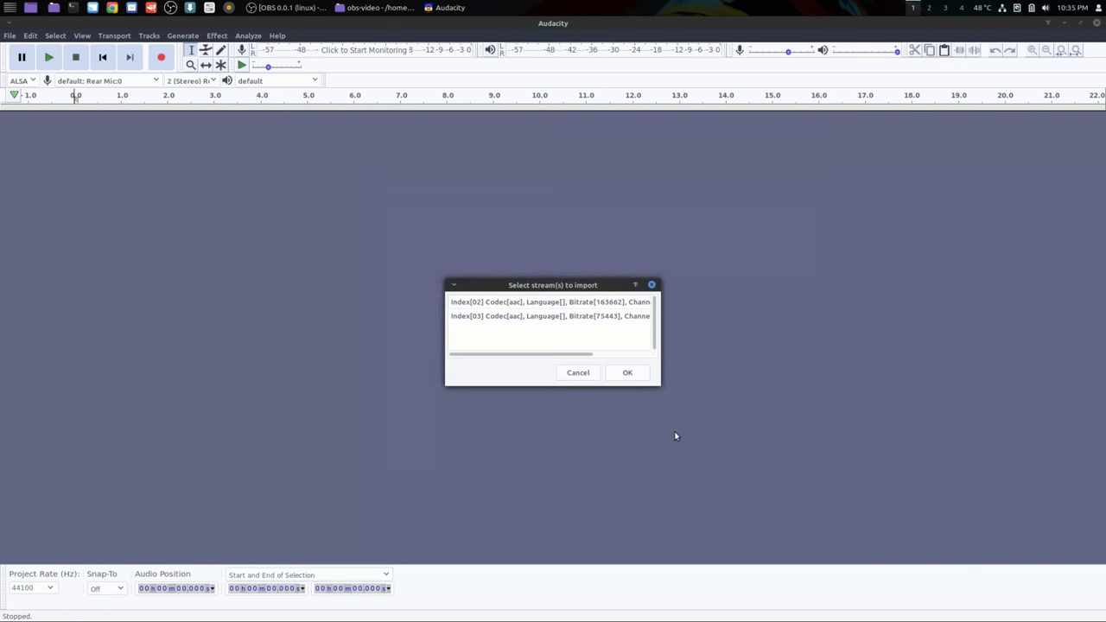
left_click(536, 307)
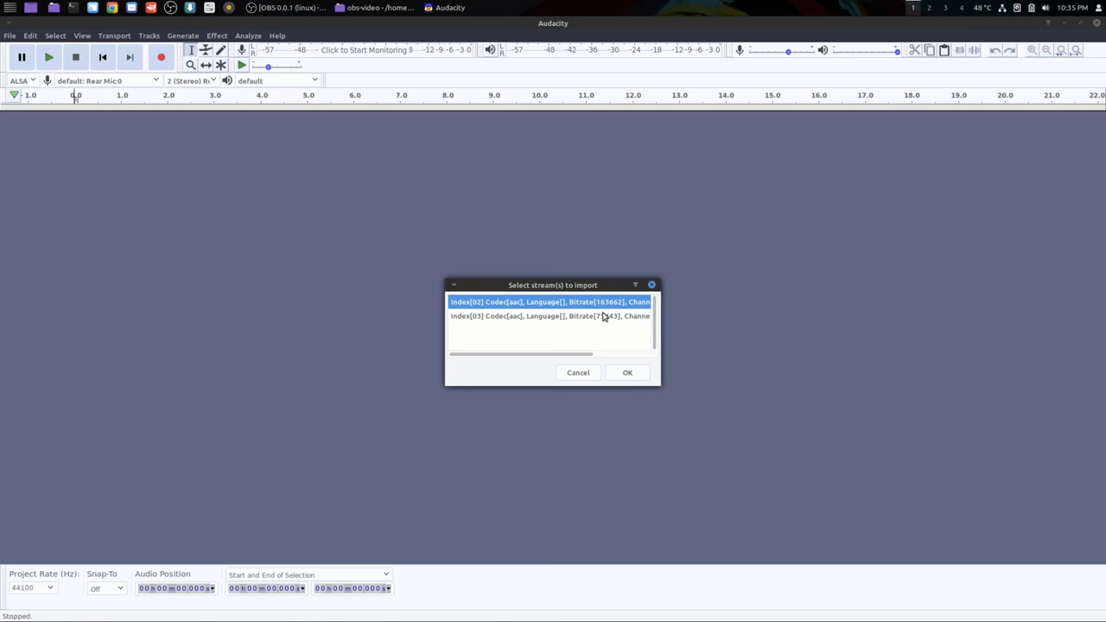
left_click_drag(658, 283, 746, 285)
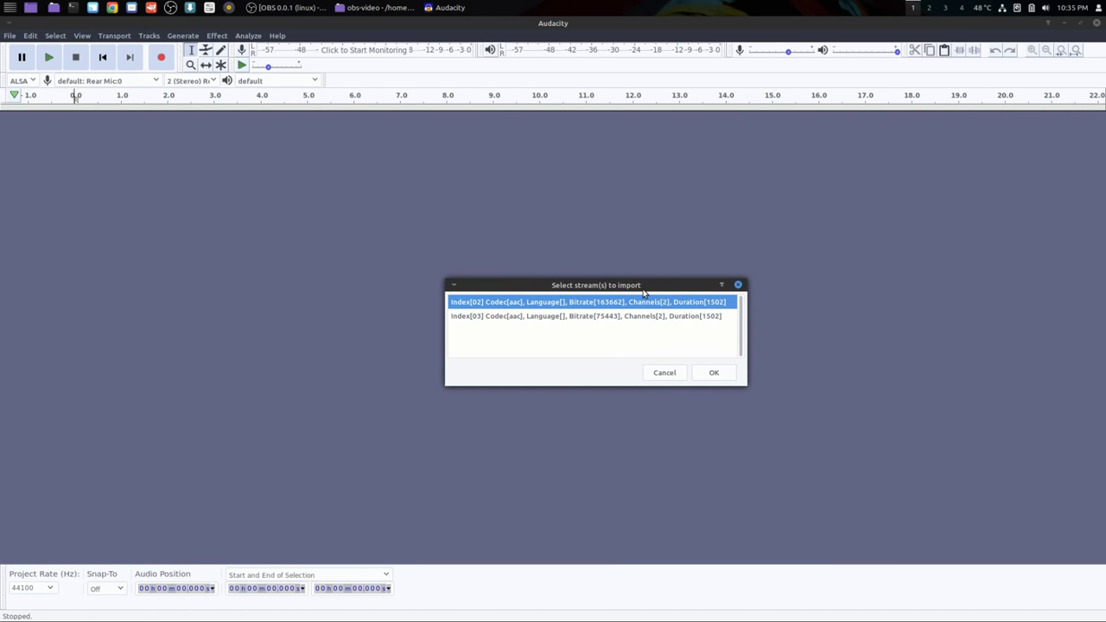
left_click(609, 325, "shift")
left_click(692, 385)
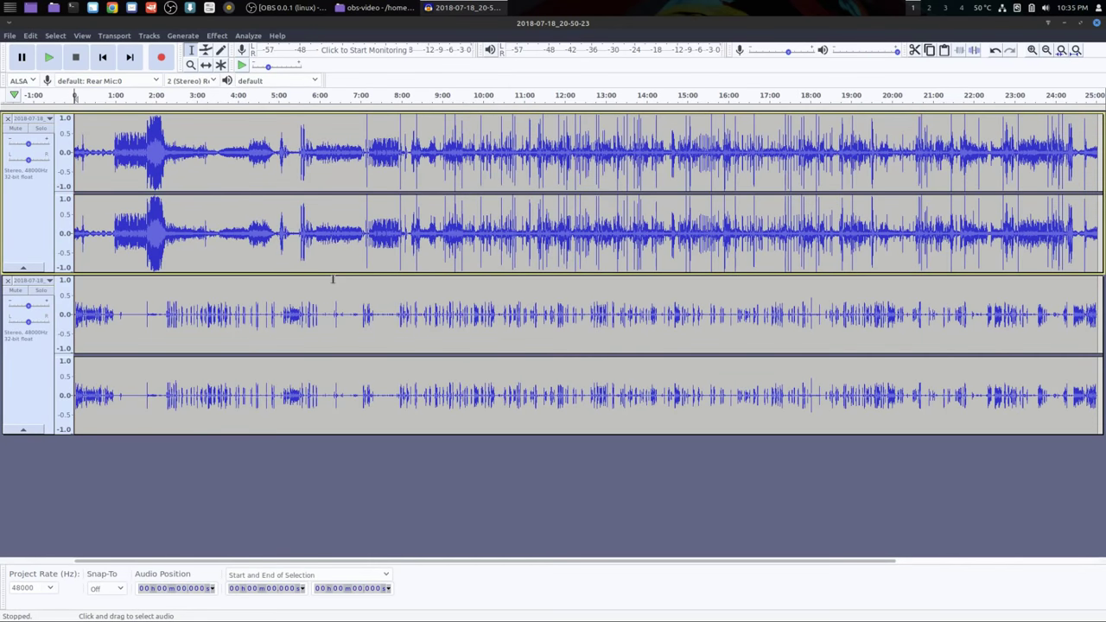
Normalize the first stereo track to a -1 dB maximum amplitude
left_click(29, 210)
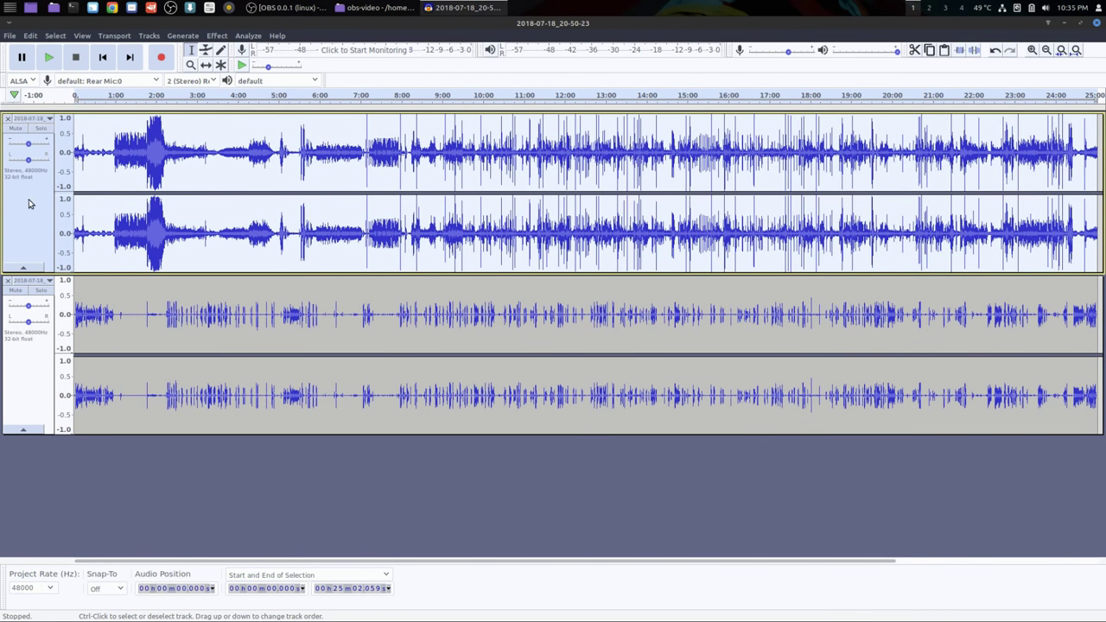
left_click(217, 35)
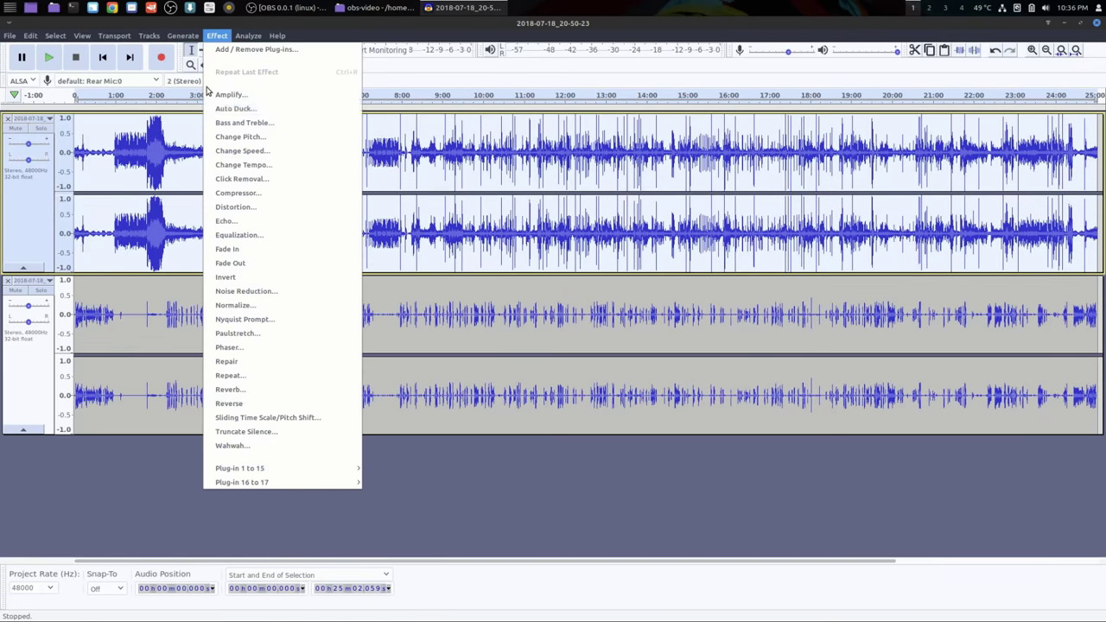
left_click(237, 305)
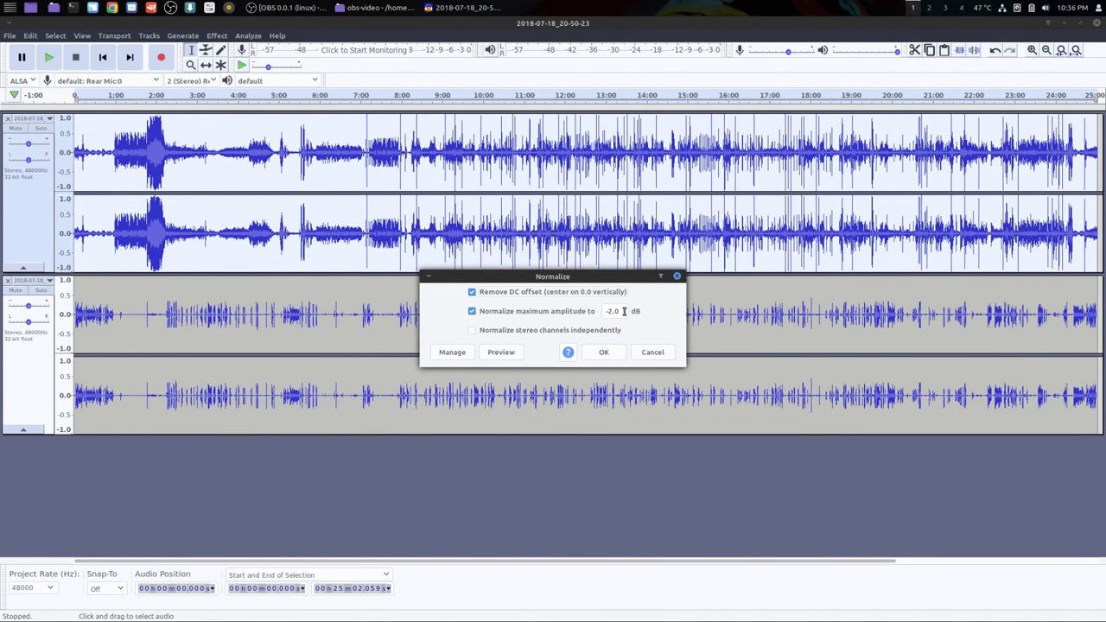
left_click_drag(624, 312, 595, 306)
type("-1")
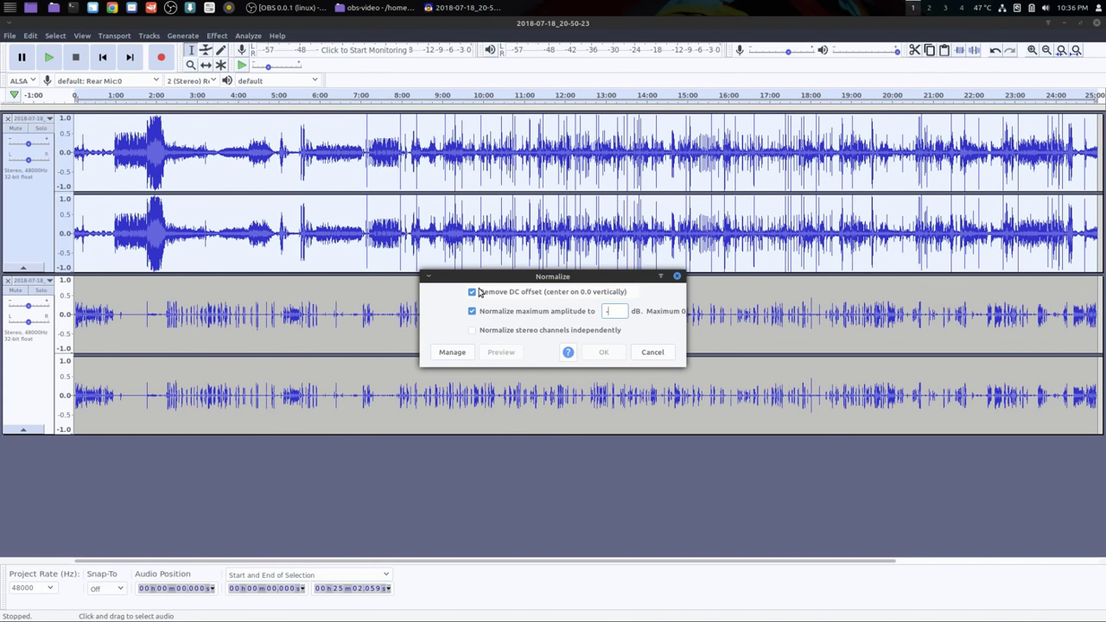
key("Return")
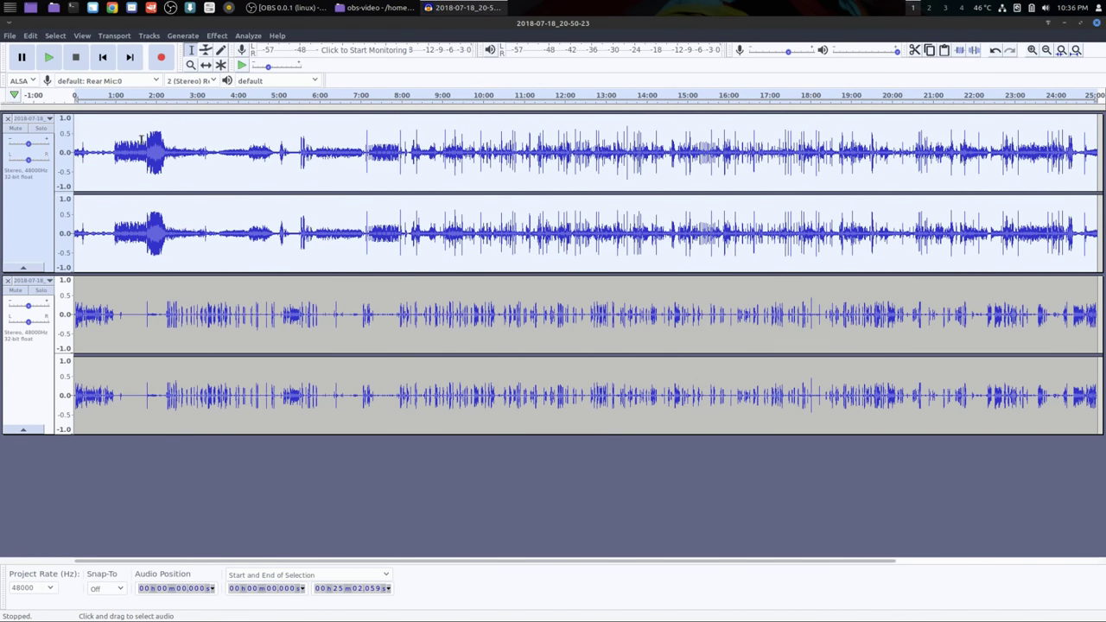
Undo that normalization and apply Normalize again at -1 dB
left_click(30, 35)
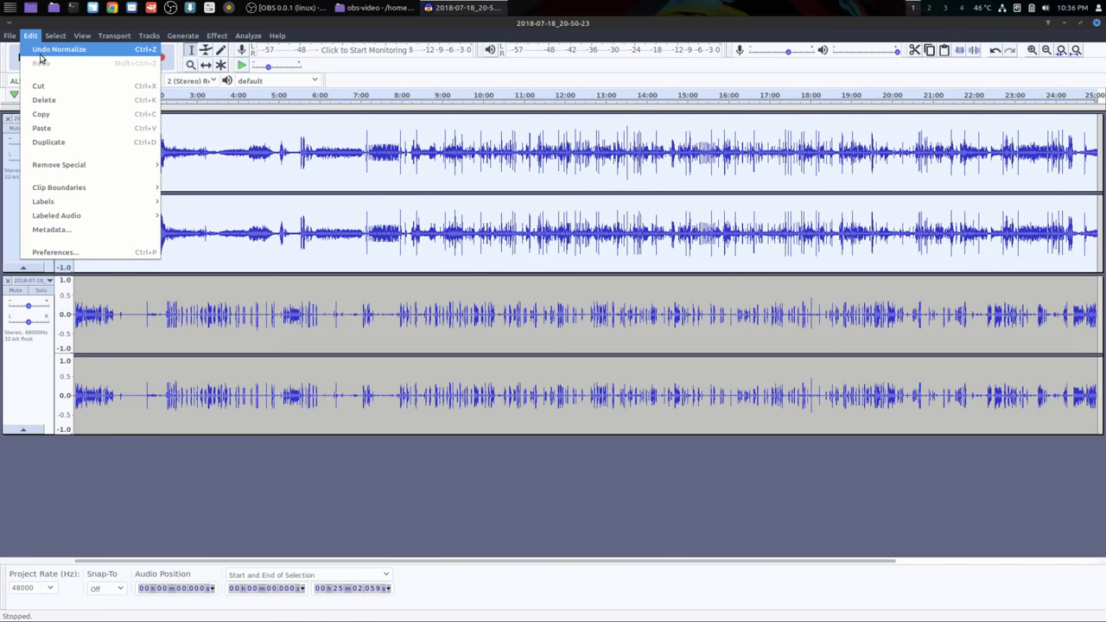
left_click(43, 47)
left_click(217, 35)
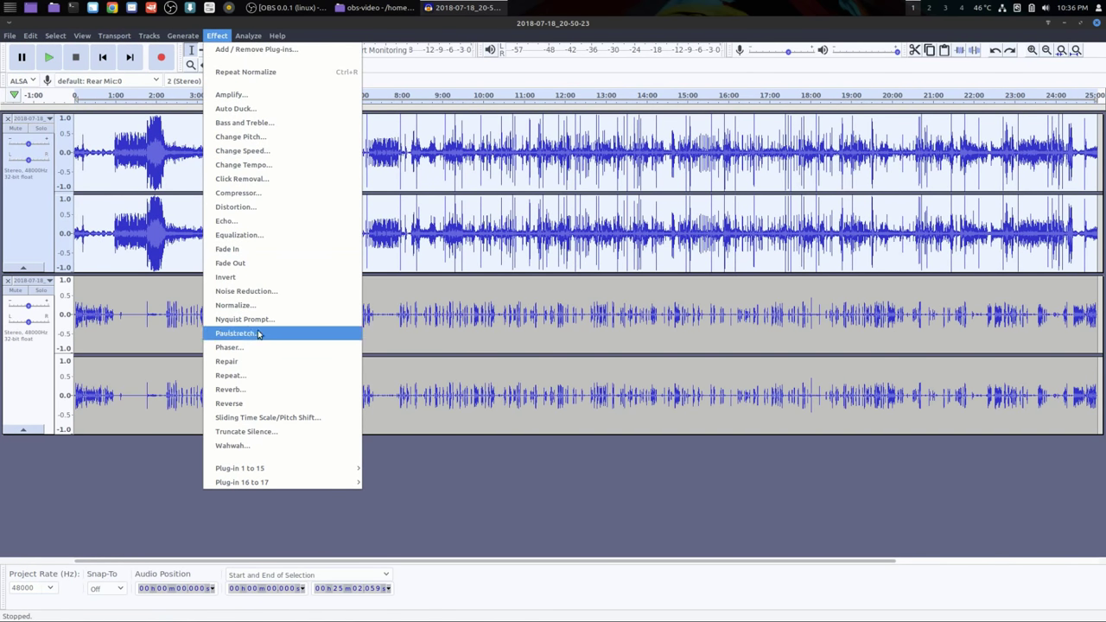
left_click(260, 307)
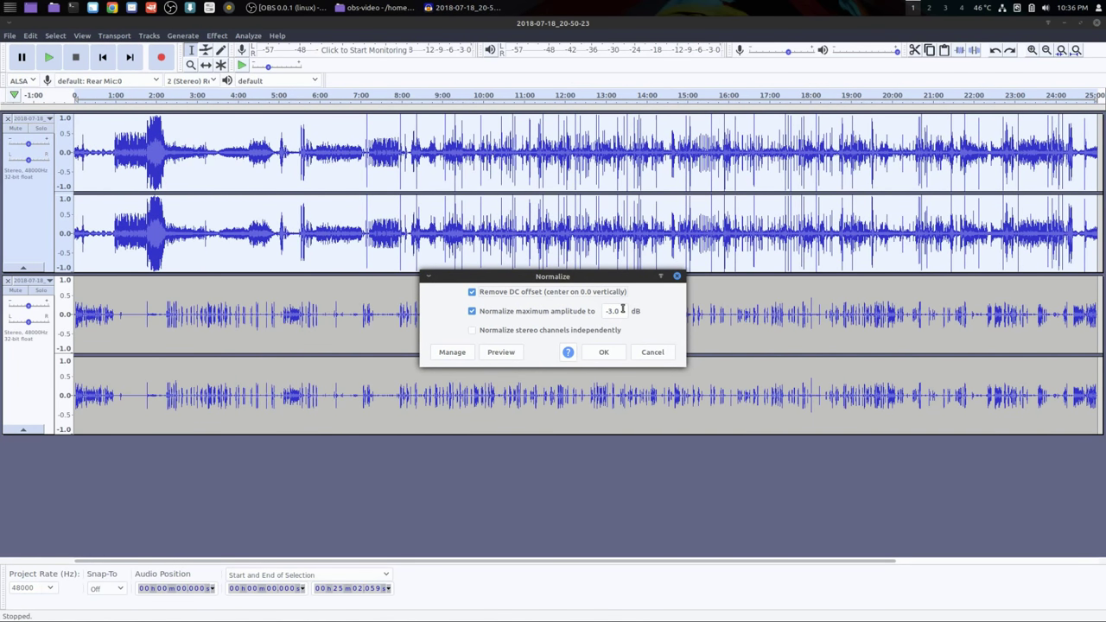
type("-1")
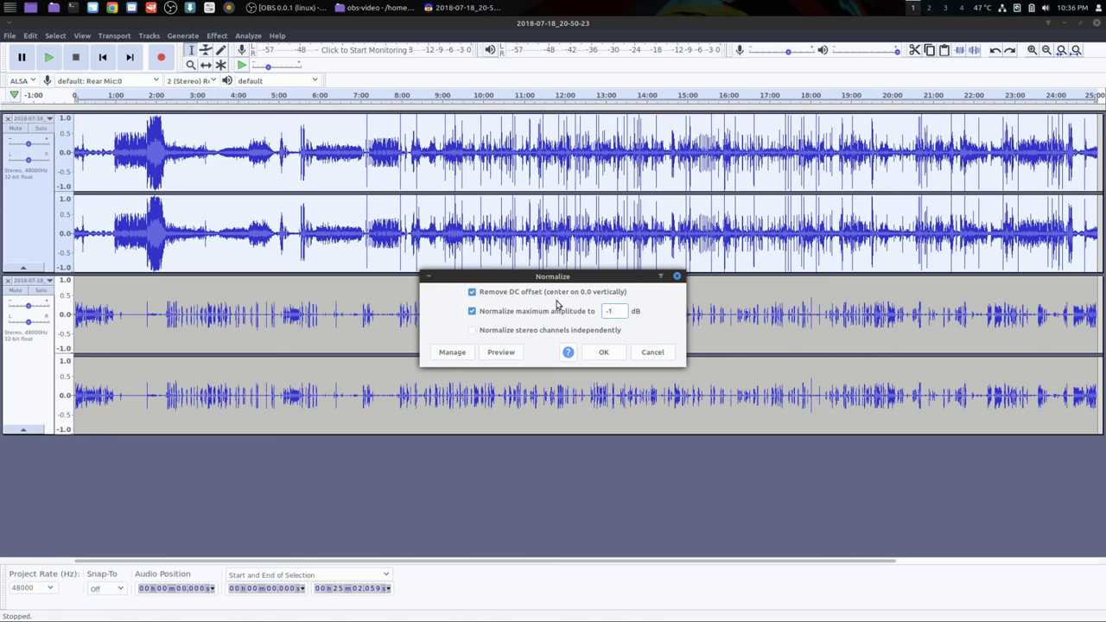
key("Return")
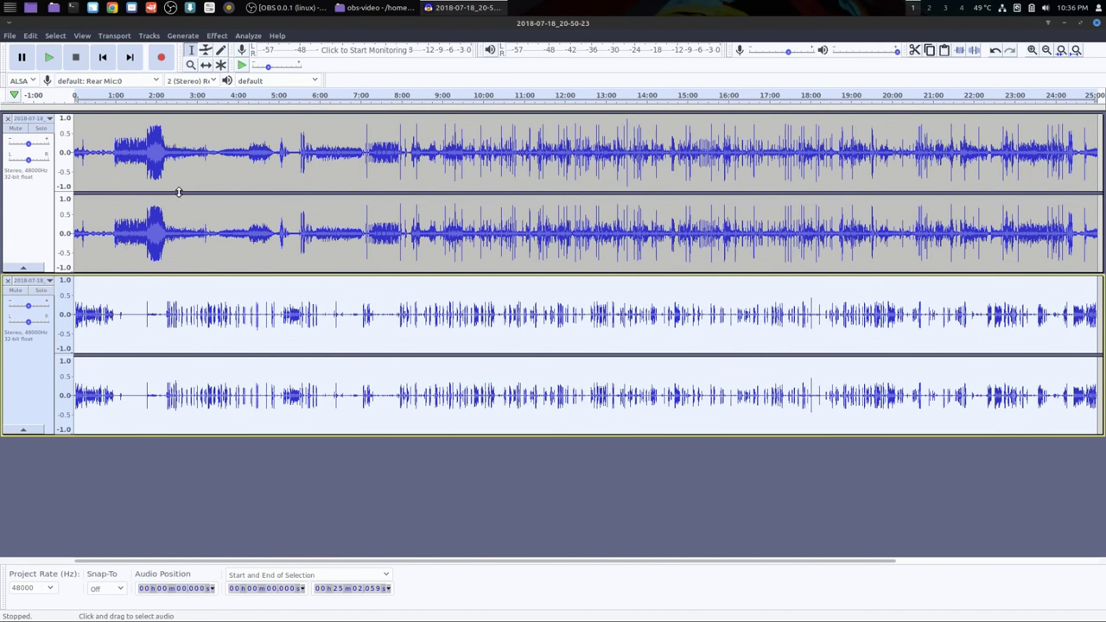
Normalize the second track with the -1.0 dB amplitude target
left_click(216, 36)
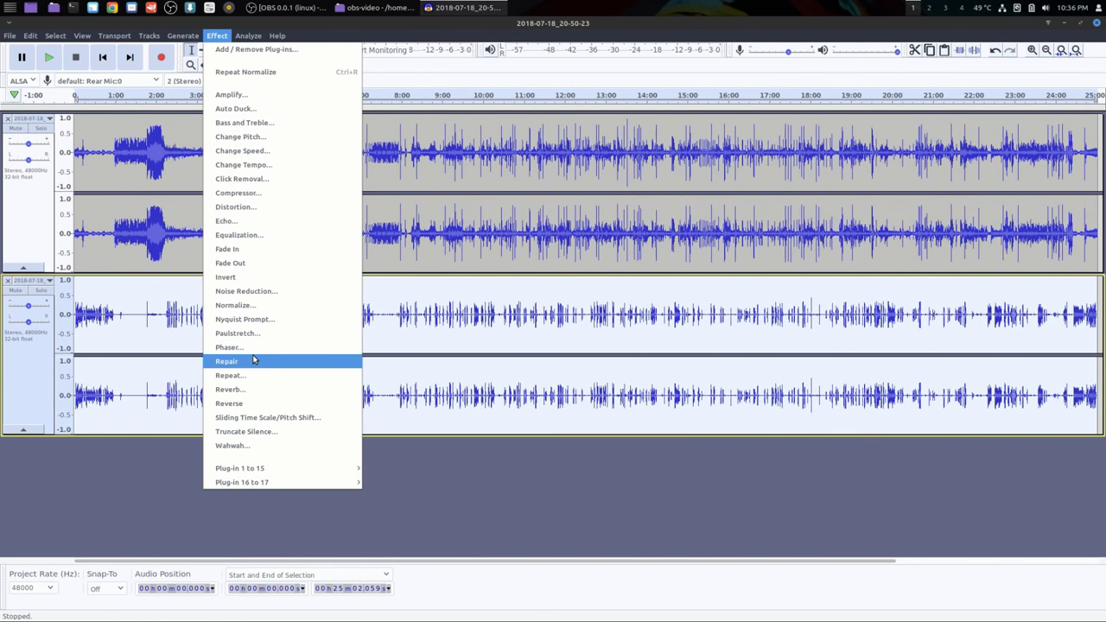
left_click(262, 305)
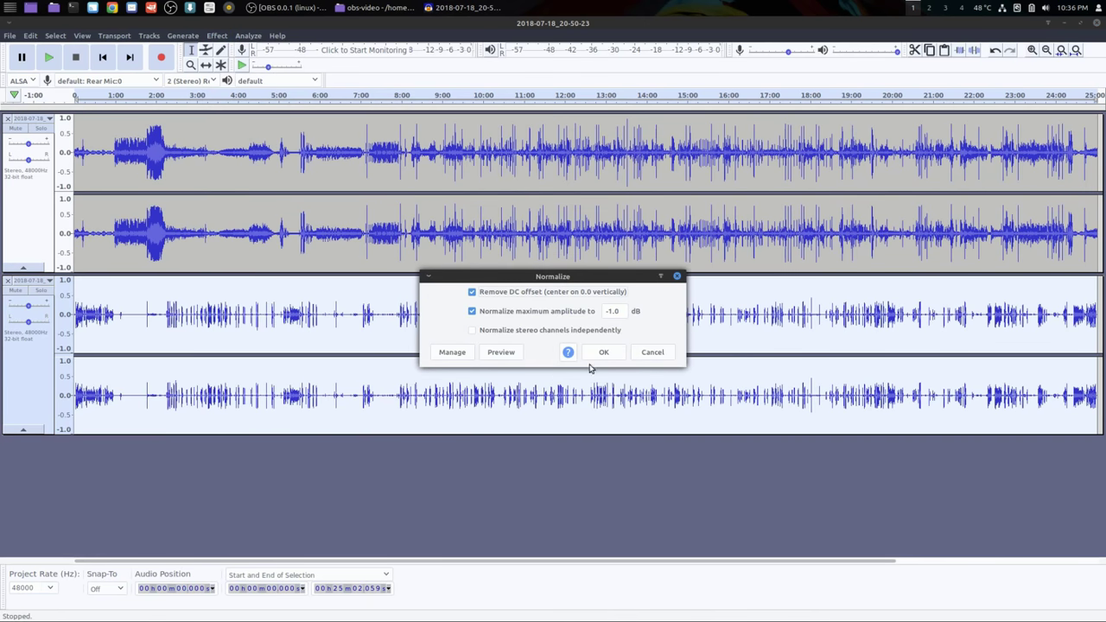
double_click(619, 310)
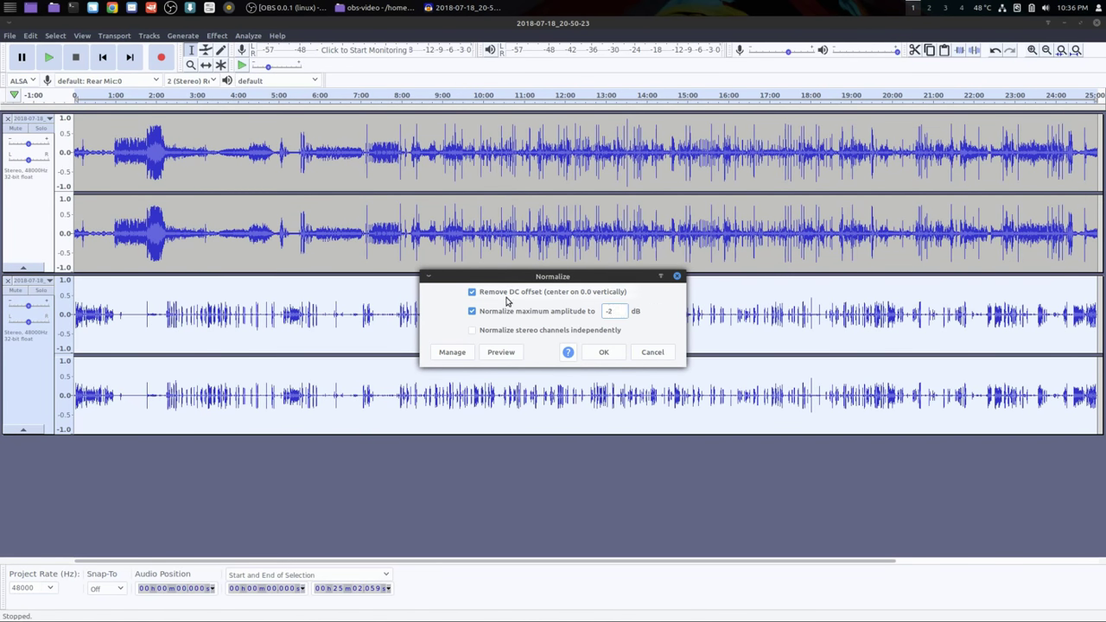
key("Return")
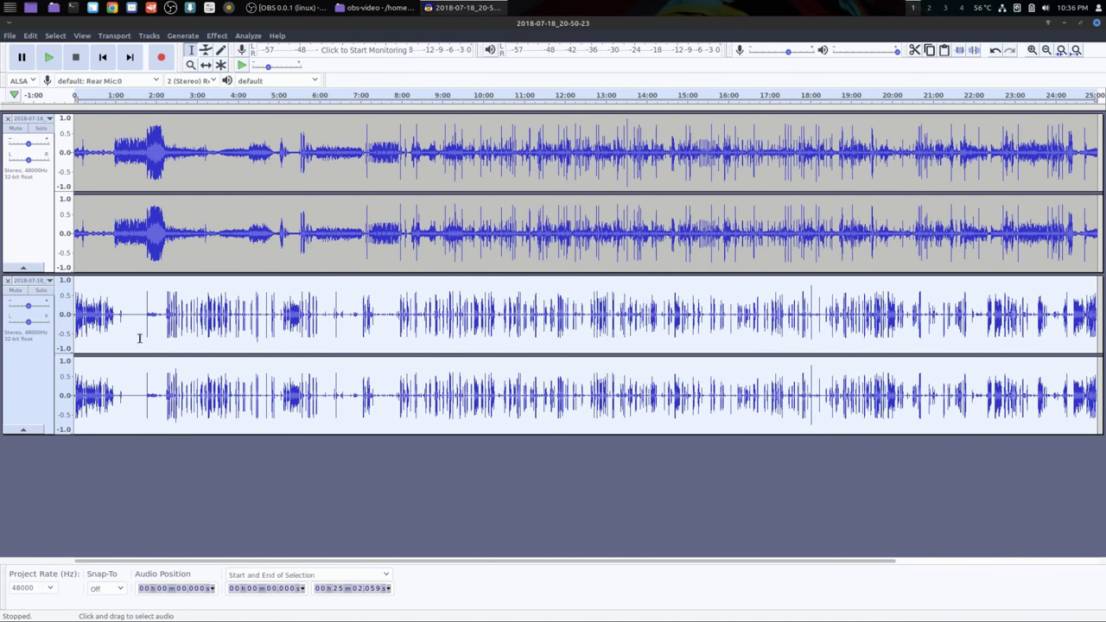
left_click(49, 57)
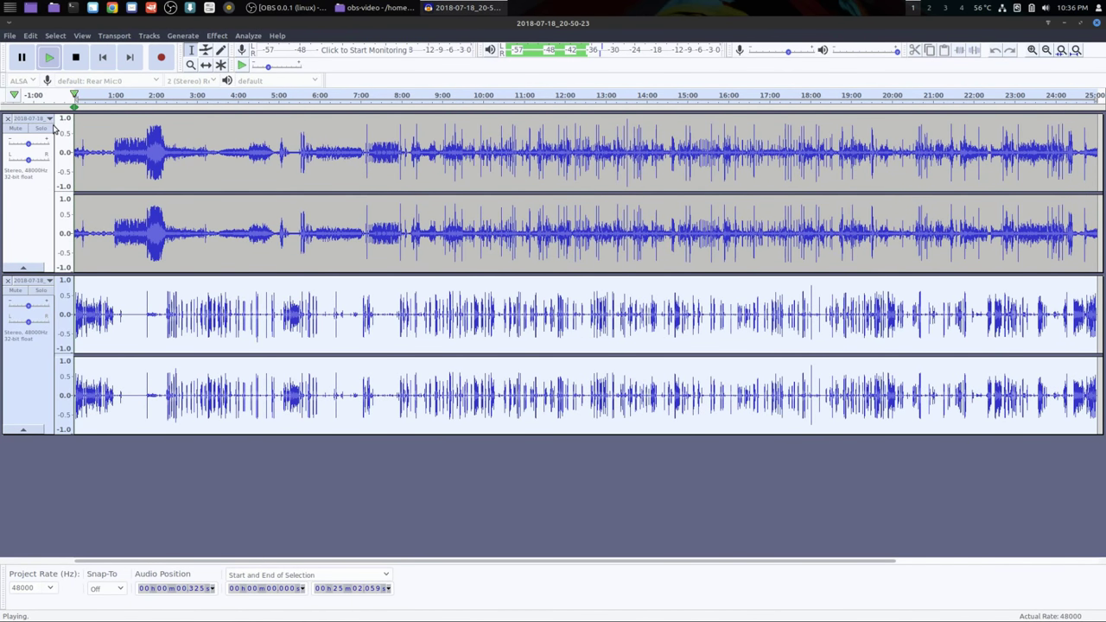
left_click(75, 58)
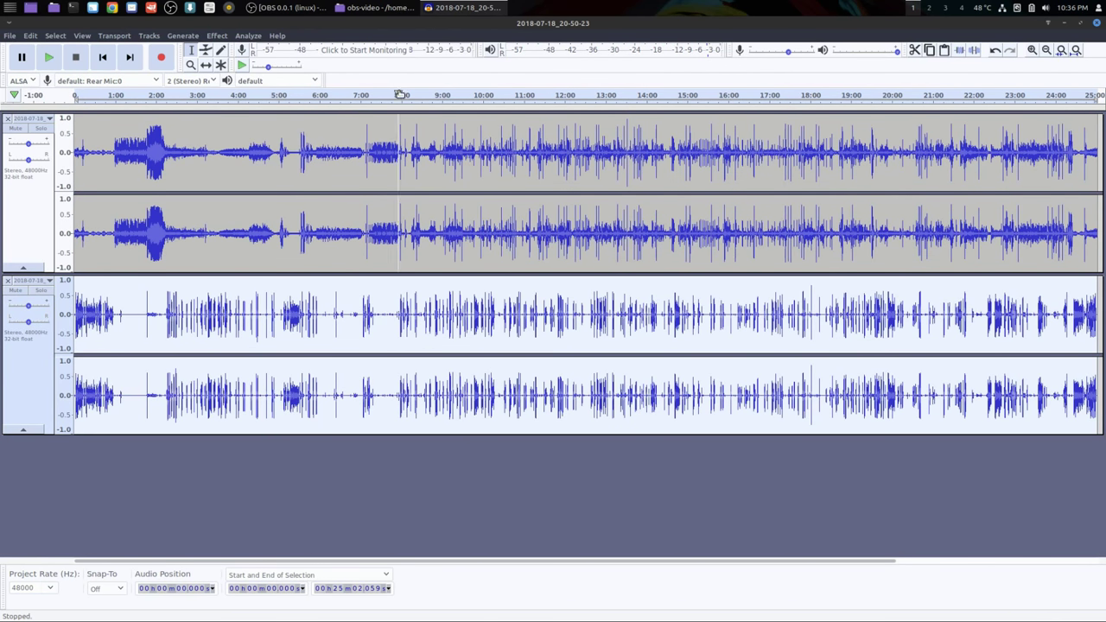
left_click(397, 95)
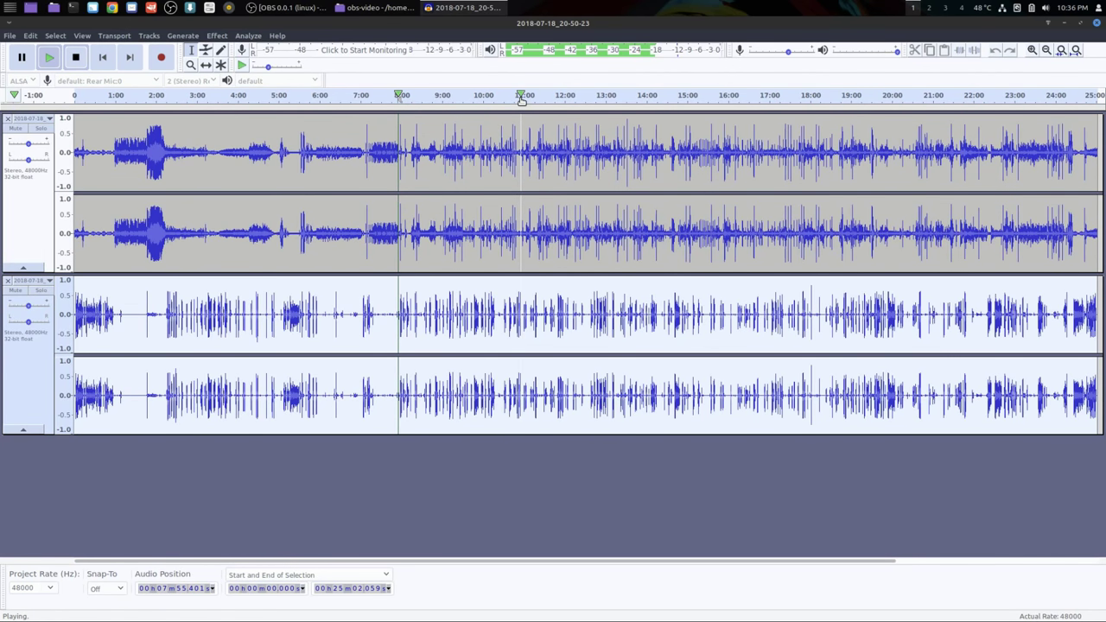
left_click(474, 96)
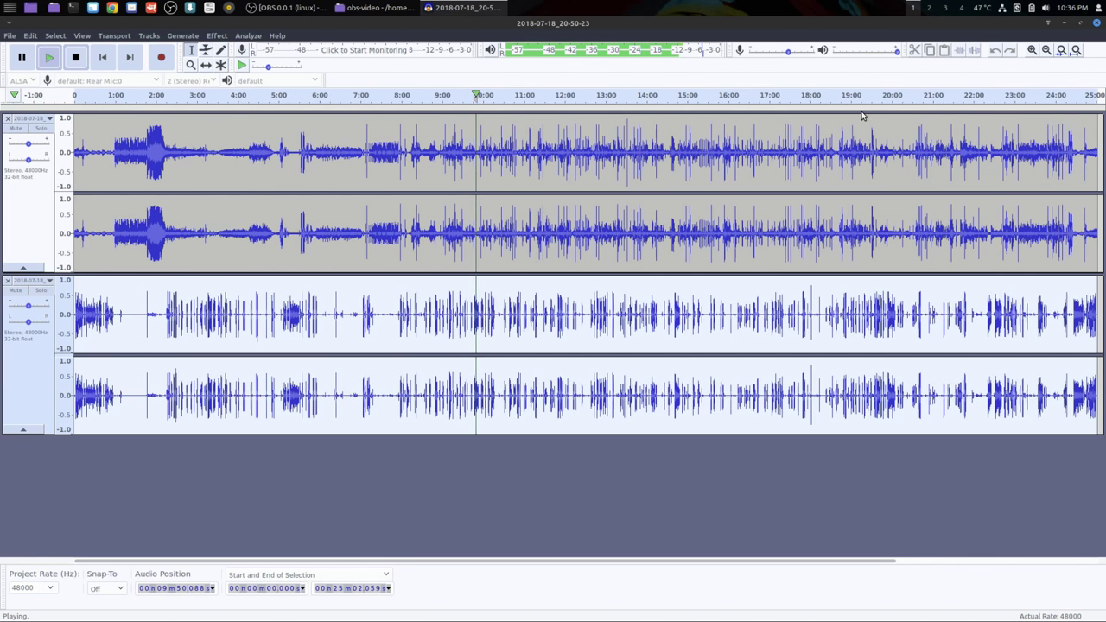
left_click(839, 95)
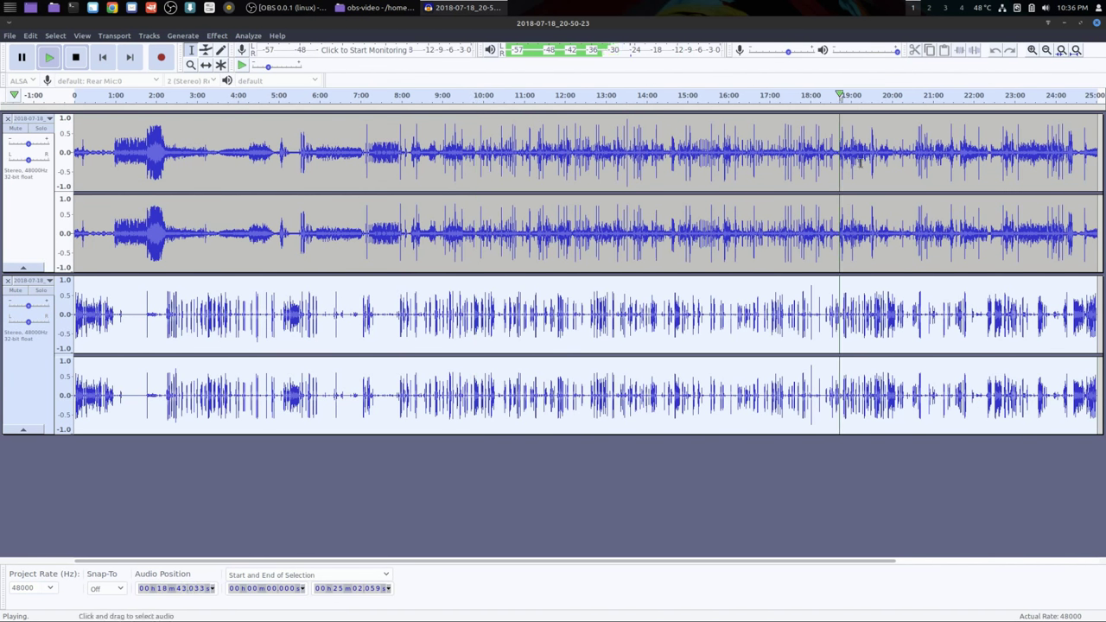
left_click(872, 101)
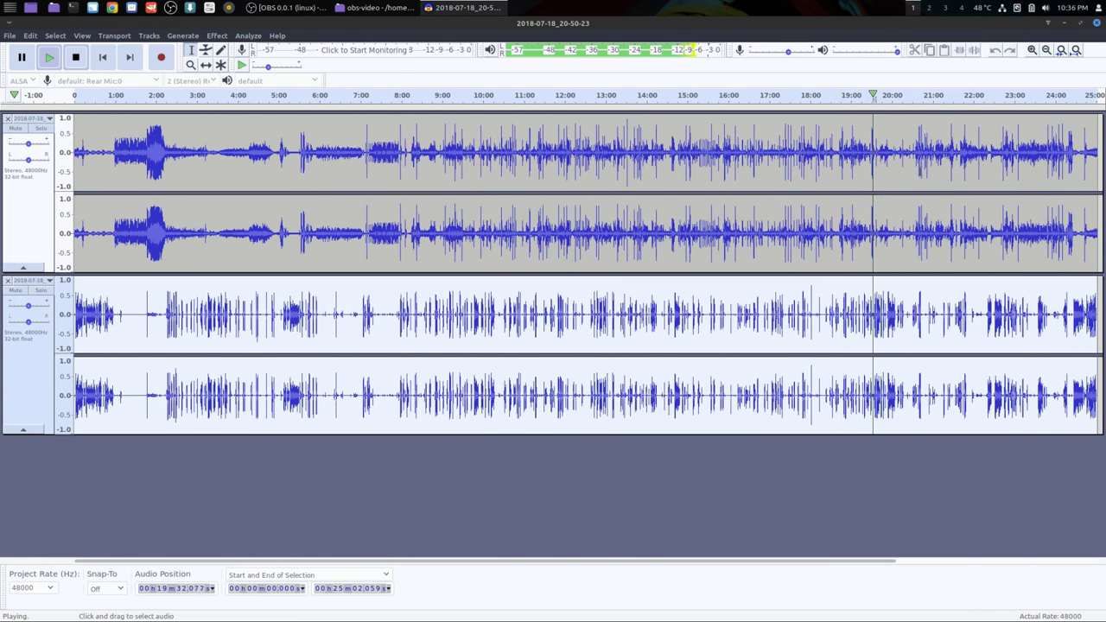
left_click(889, 99)
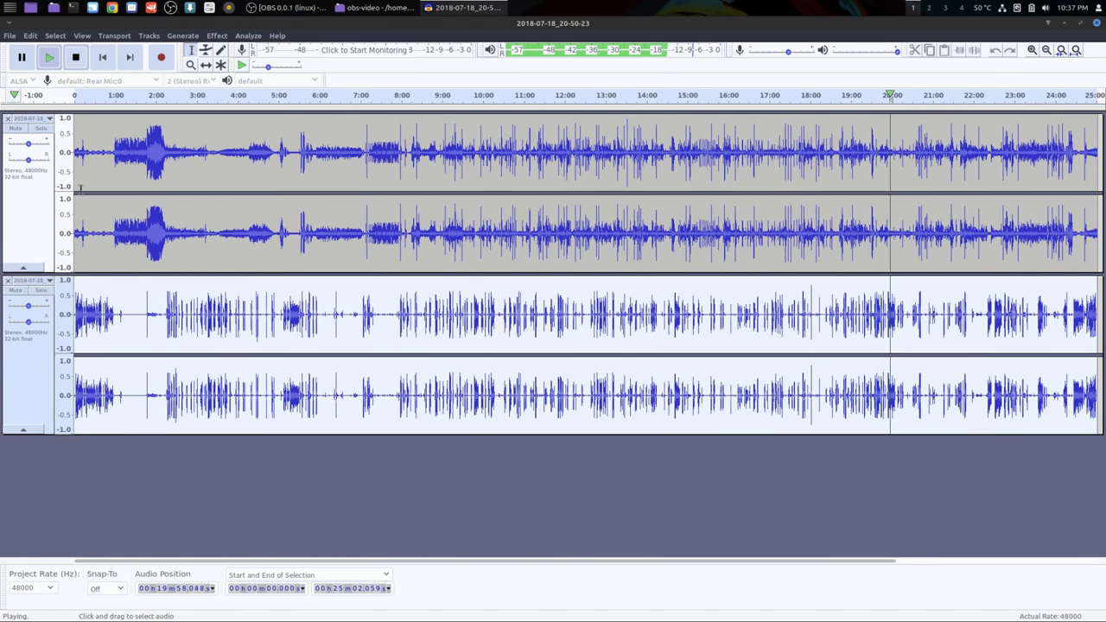
left_click(75, 57)
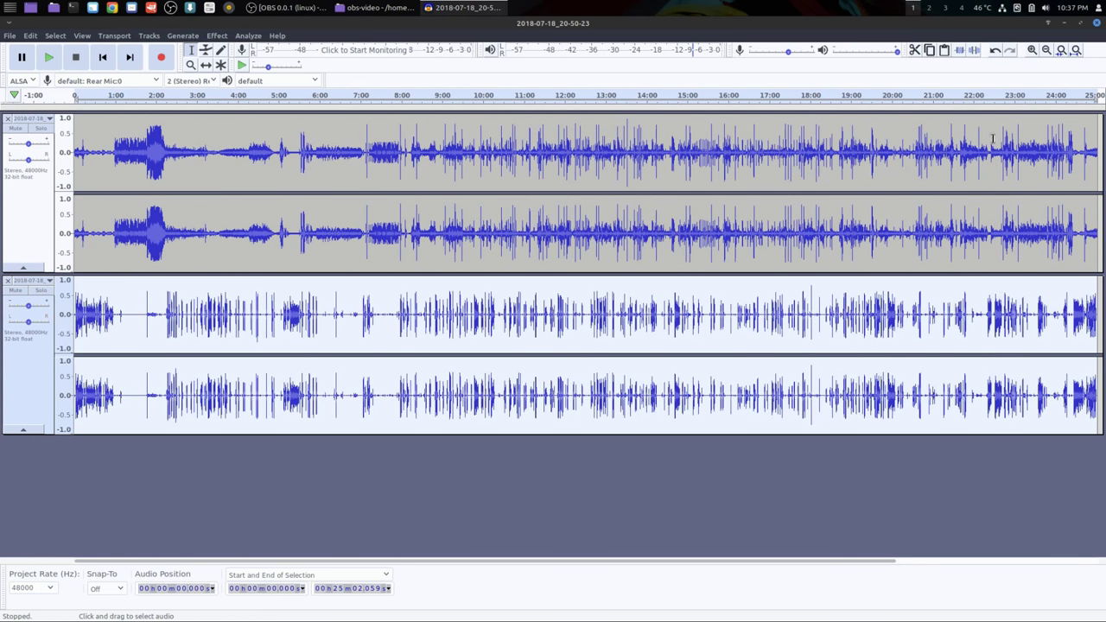
left_click(999, 96)
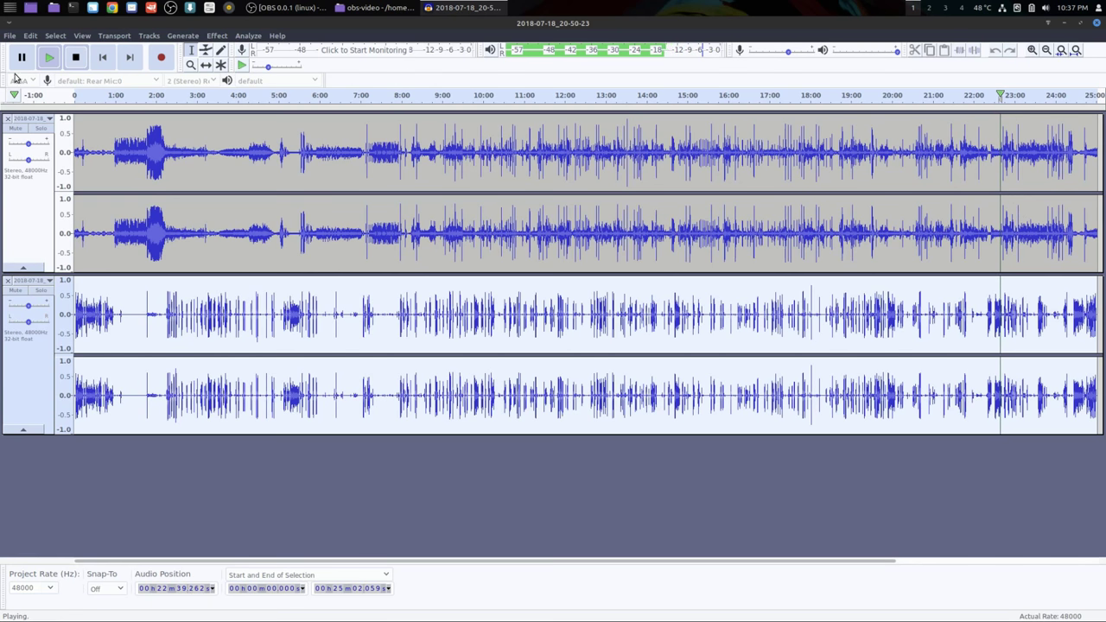
left_click(75, 57)
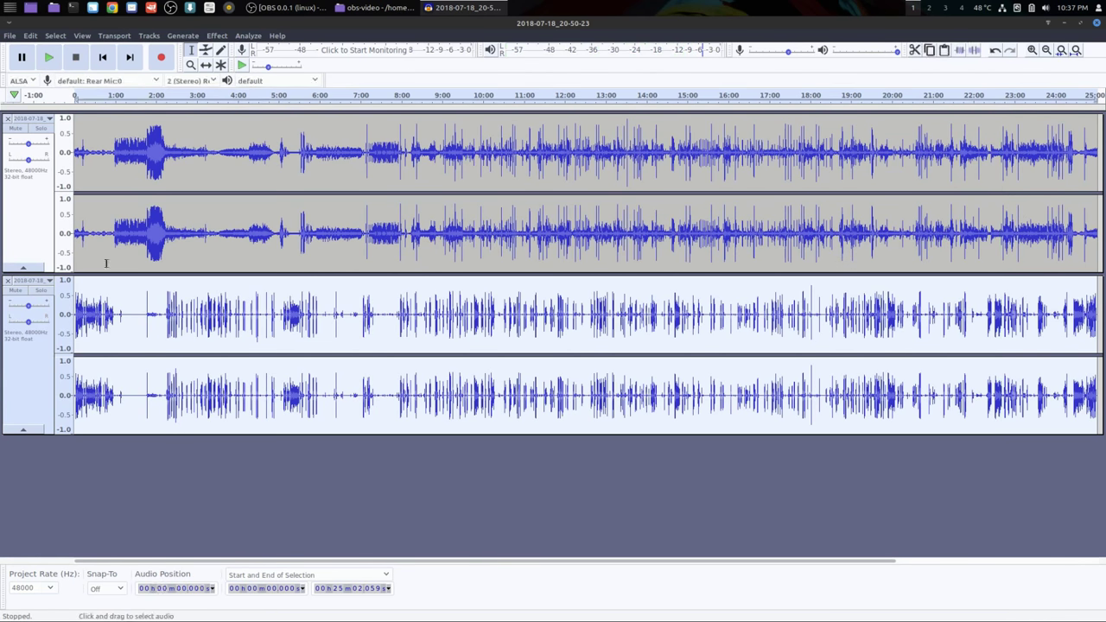
Mute the first track and export the second track's audio to the Desktop as voice.wav
left_click(26, 205)
left_click(15, 129)
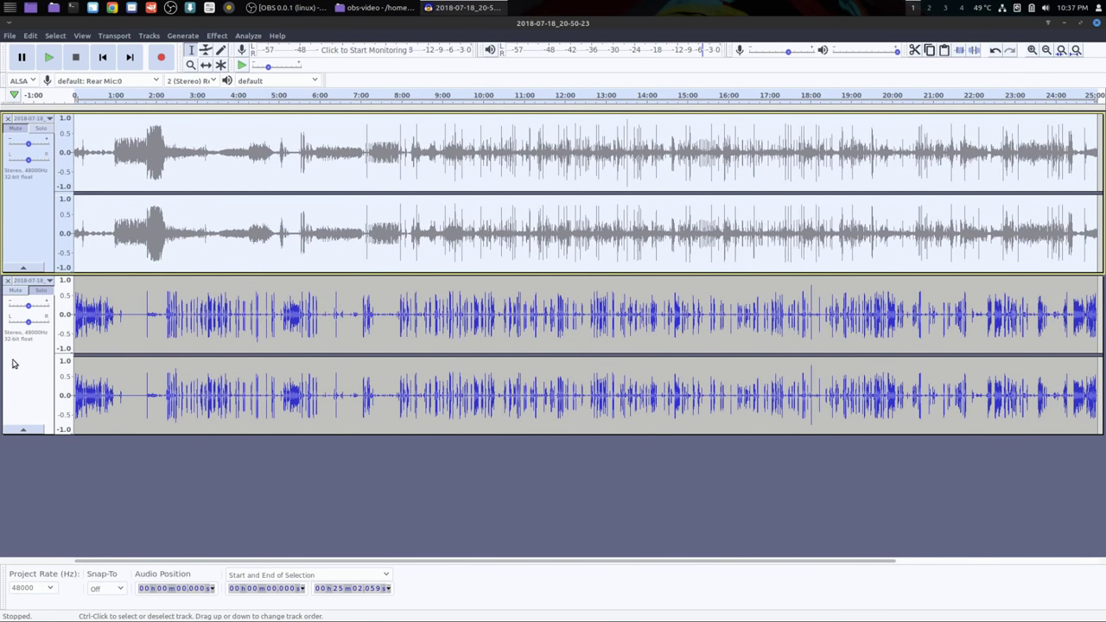
left_click(24, 365)
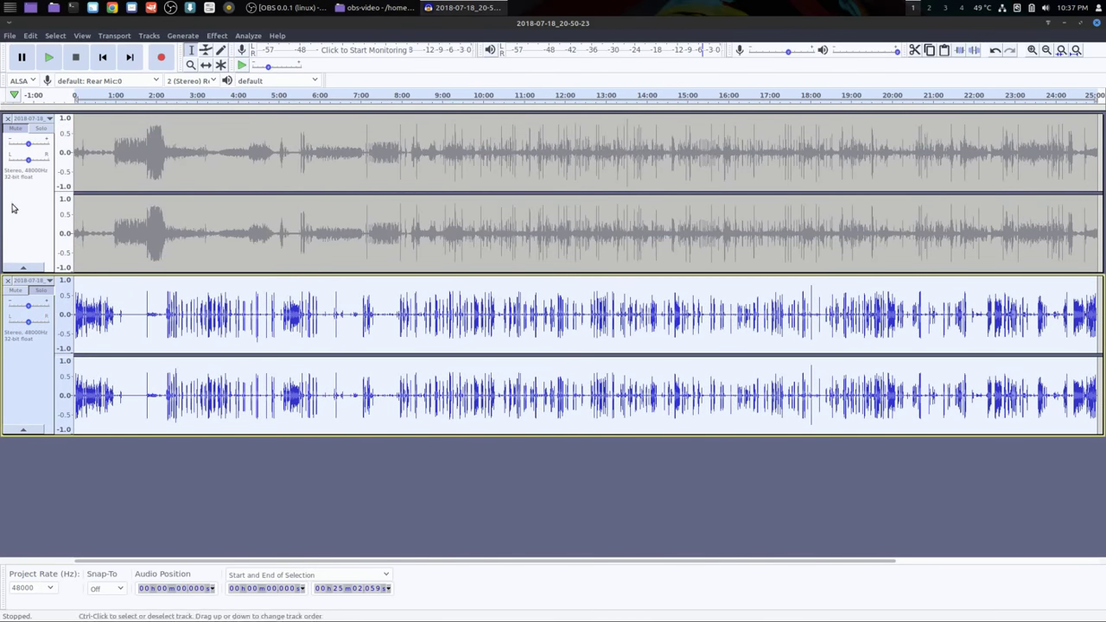
left_click(12, 40)
mouse_move(60, 143)
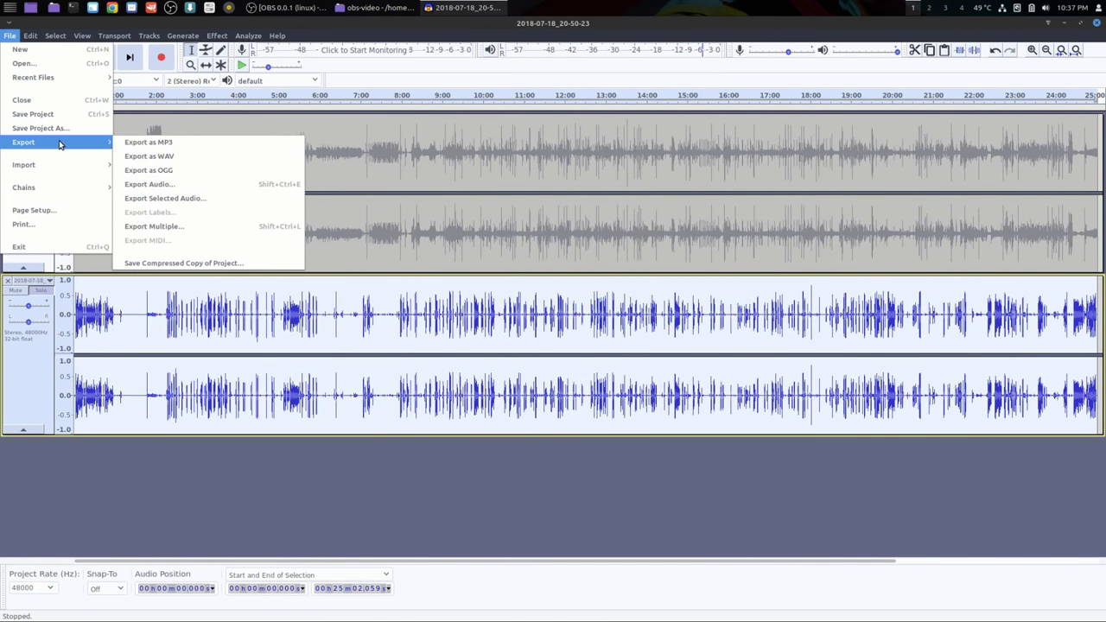
left_click(240, 158)
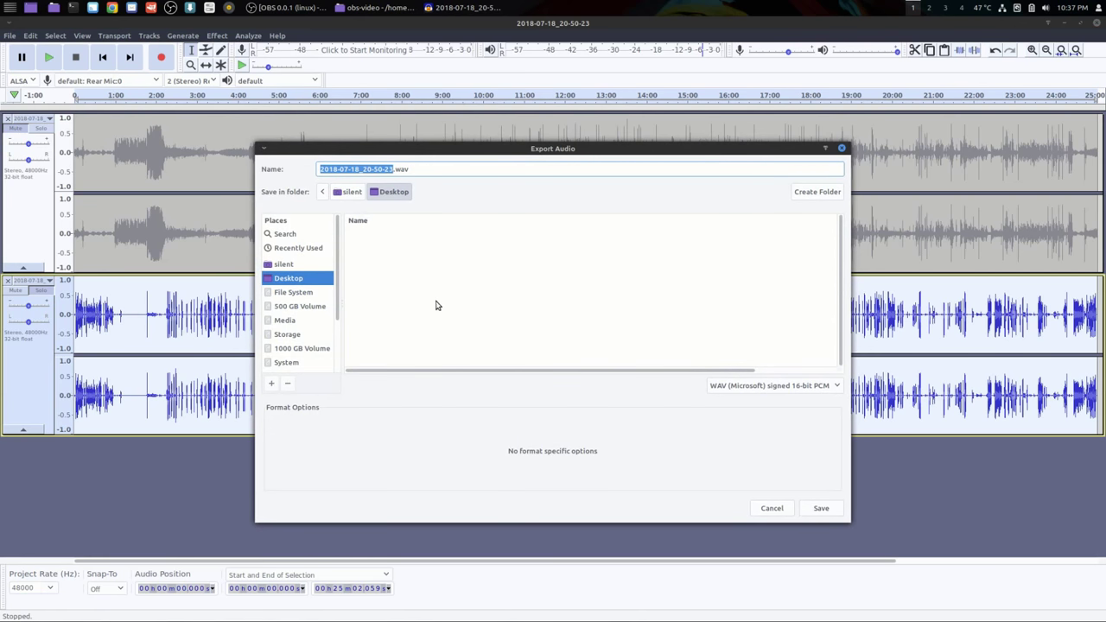
type("voice")
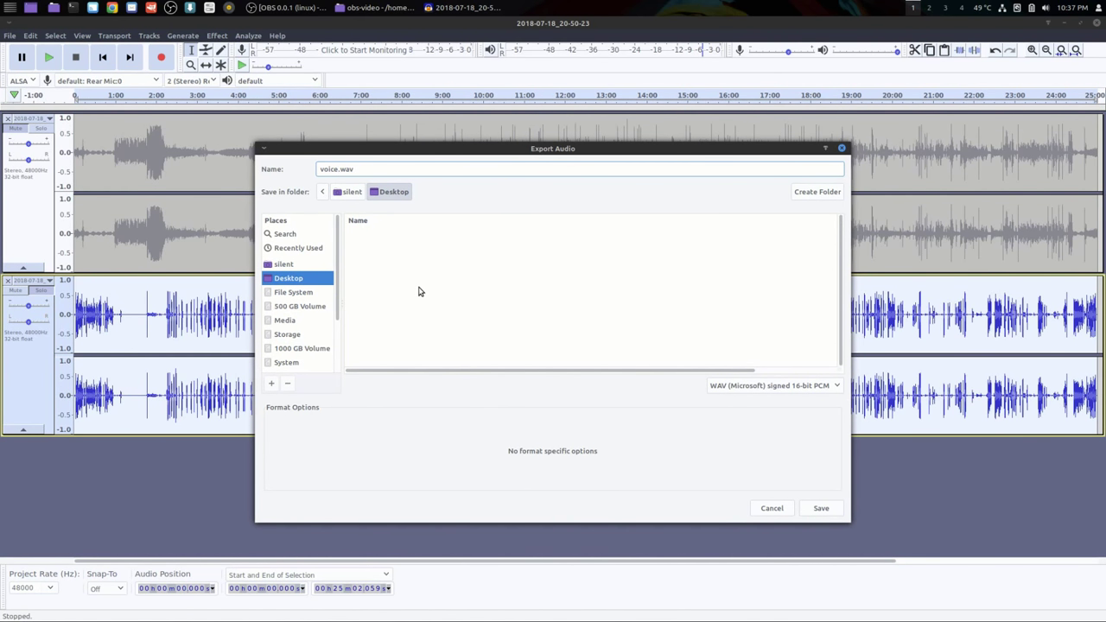
left_click(819, 508)
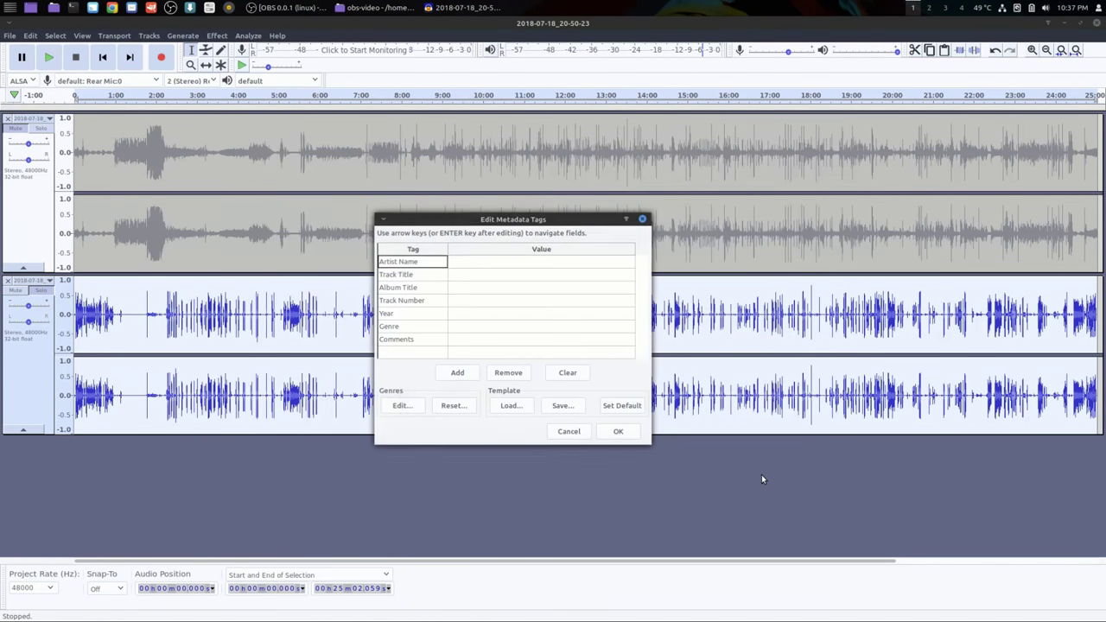
left_click(619, 435)
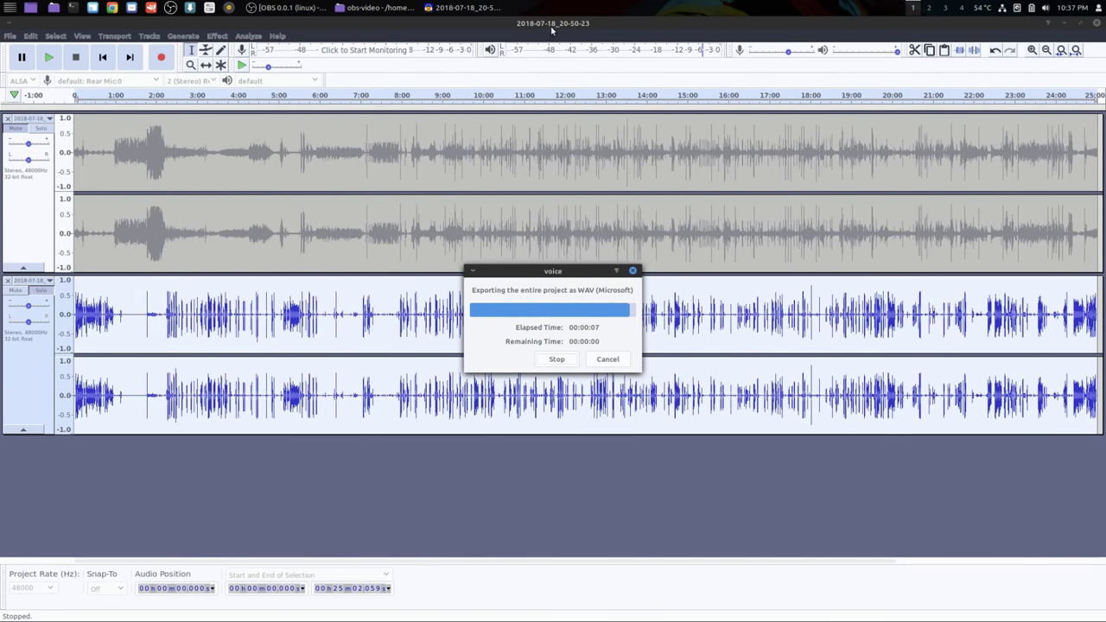
Unmute the first track, mute the second, and select the first track
left_click(15, 128)
left_click(18, 291)
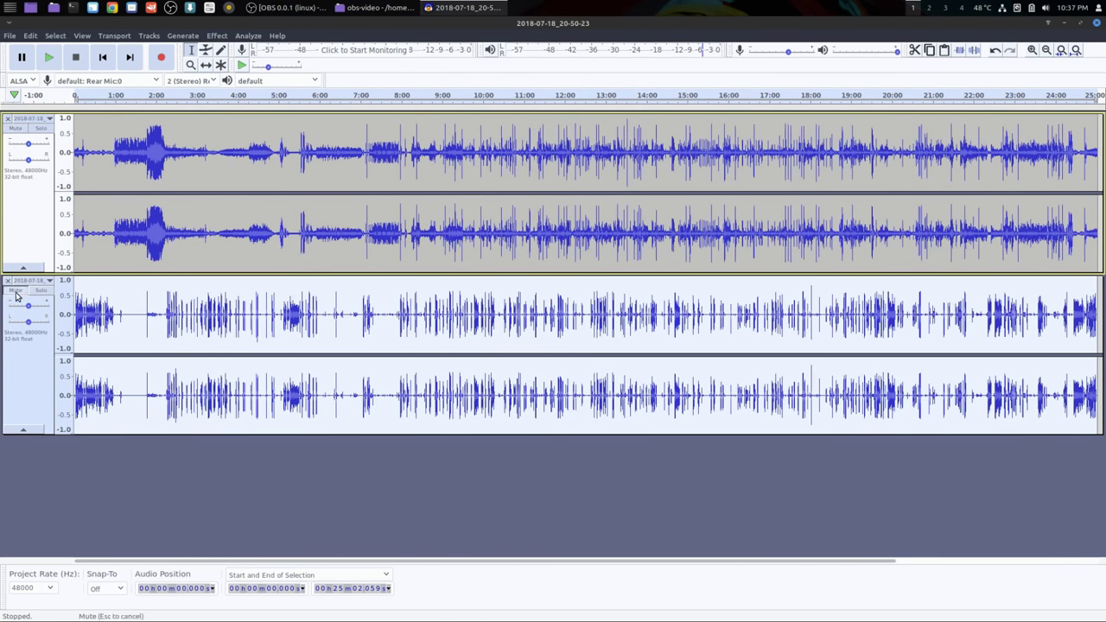
left_click(30, 208)
Export the audio as game.wav on the Desktop, then close Audacity
left_click(11, 35)
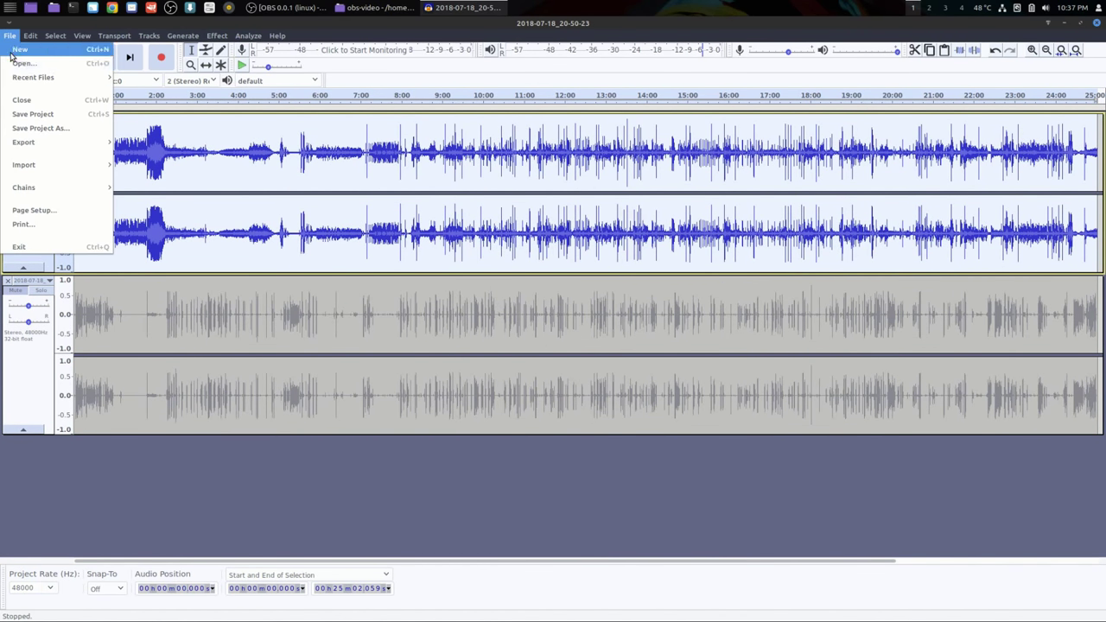
mouse_move(20, 143)
left_click(190, 156)
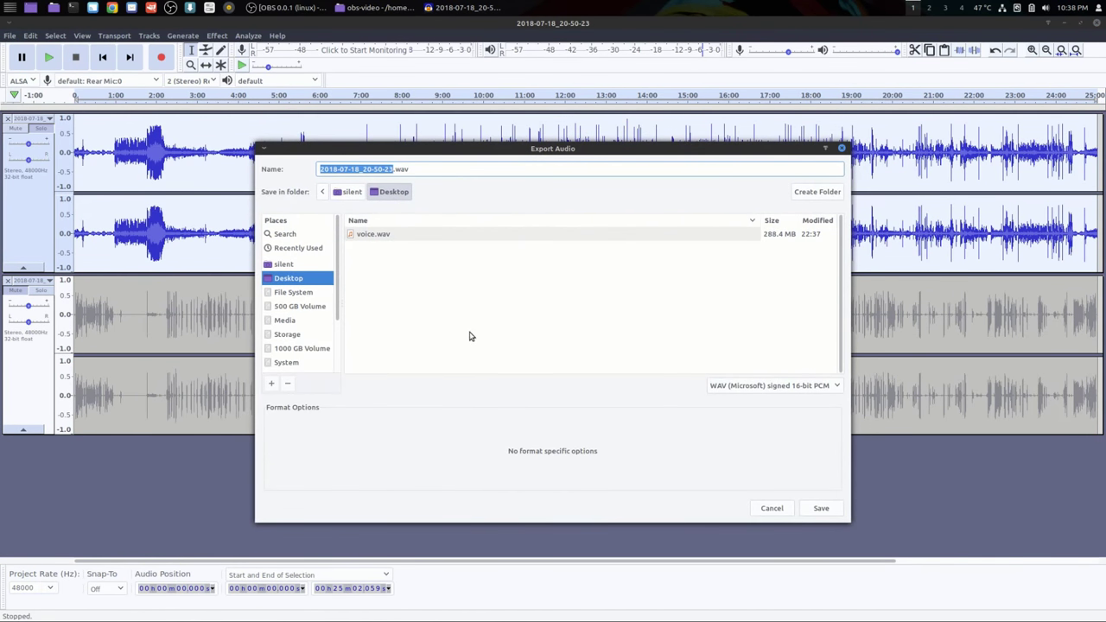
type("game")
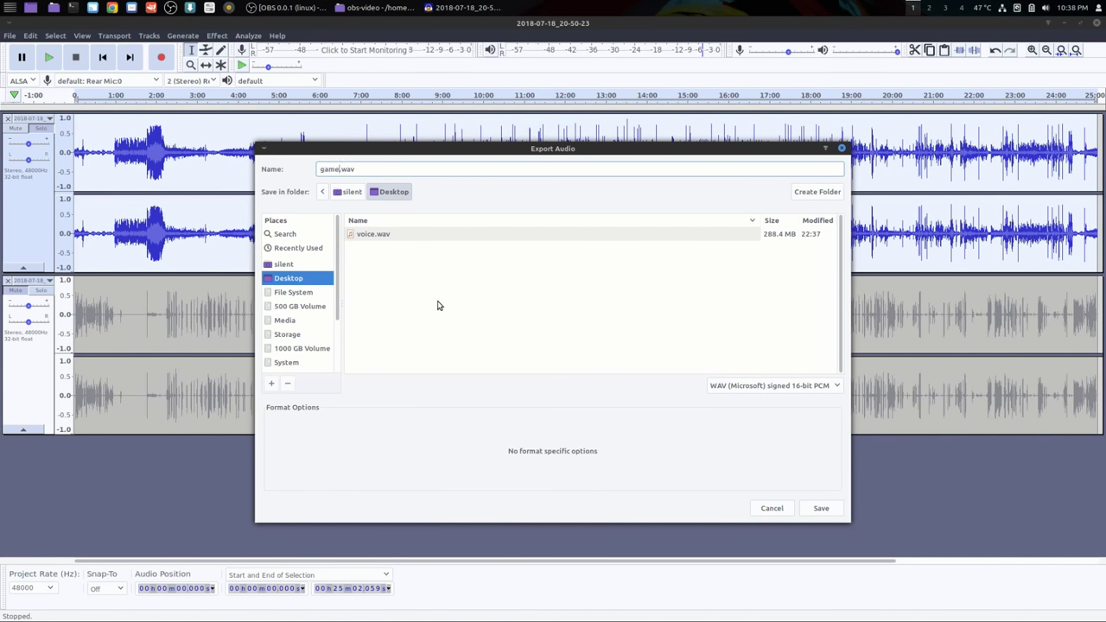
left_click(817, 510)
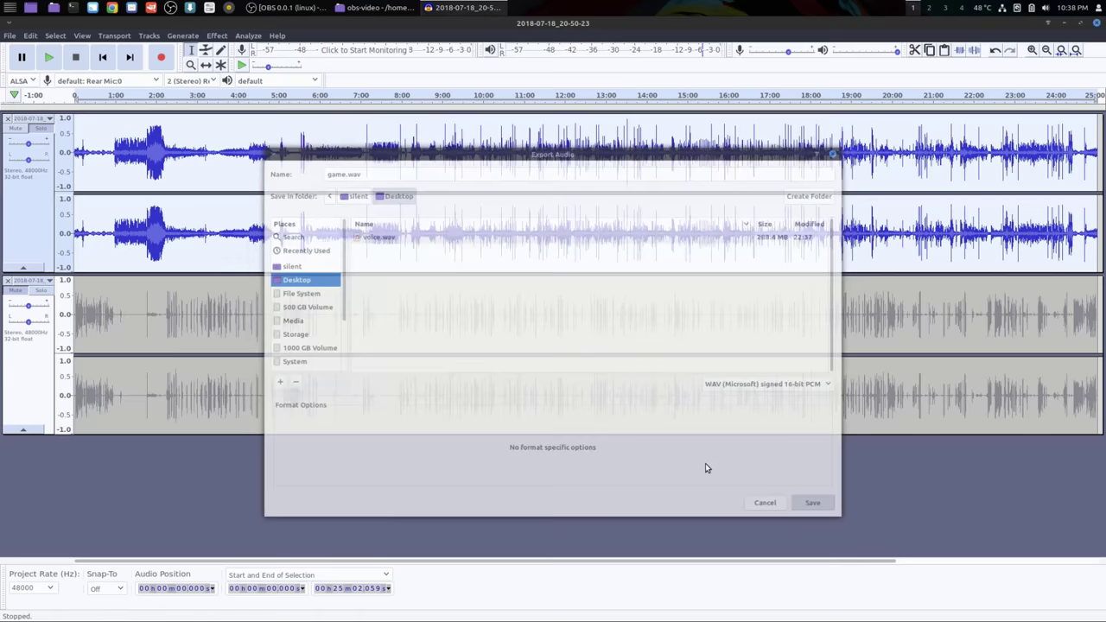
left_click(621, 430)
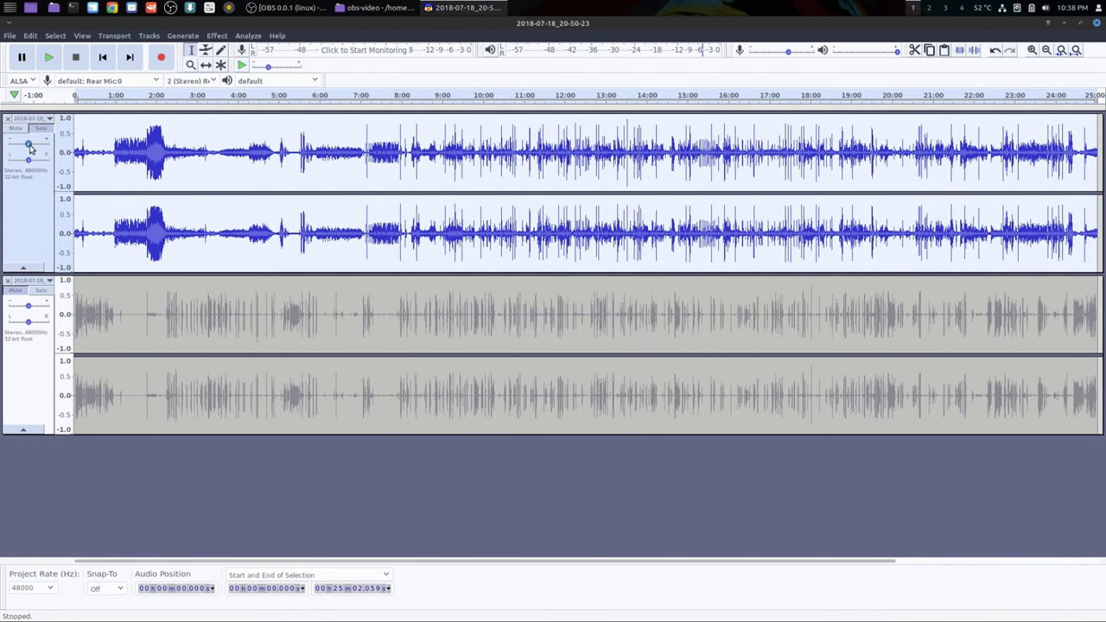
left_click(1098, 25)
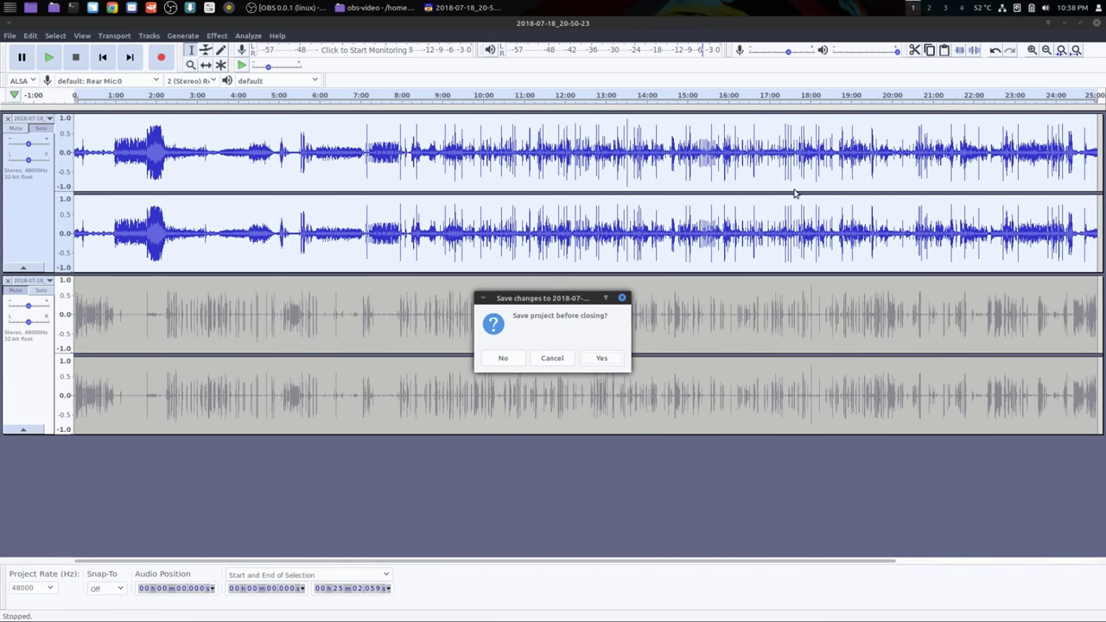
Quit Audacity without saving and launch OpenShot Video Editor from Sound & Video
left_click(505, 365)
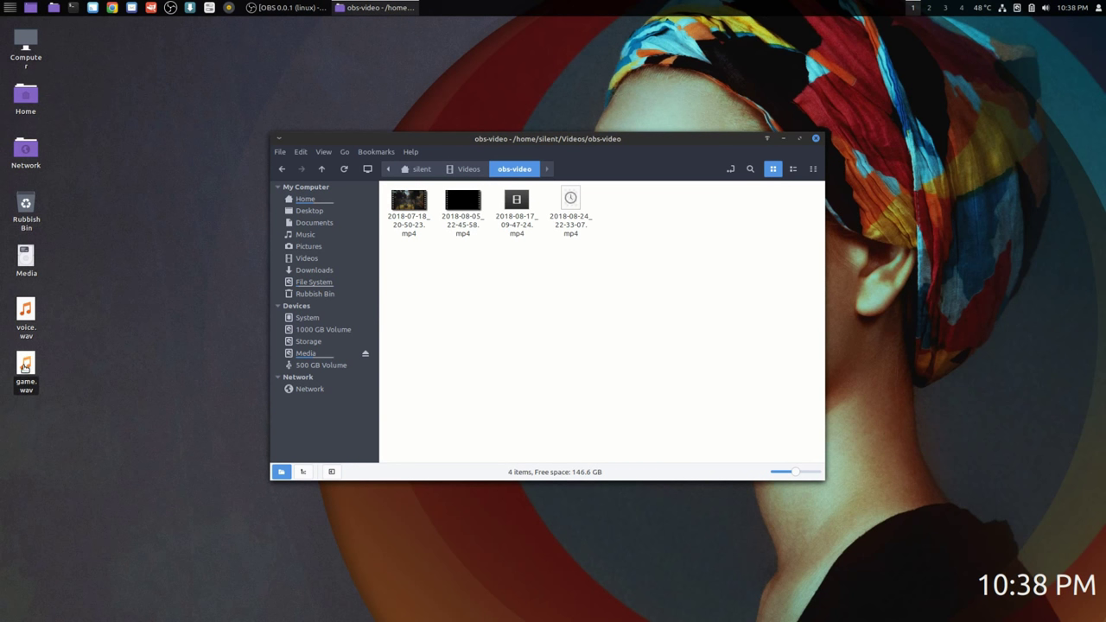
left_click(143, 263)
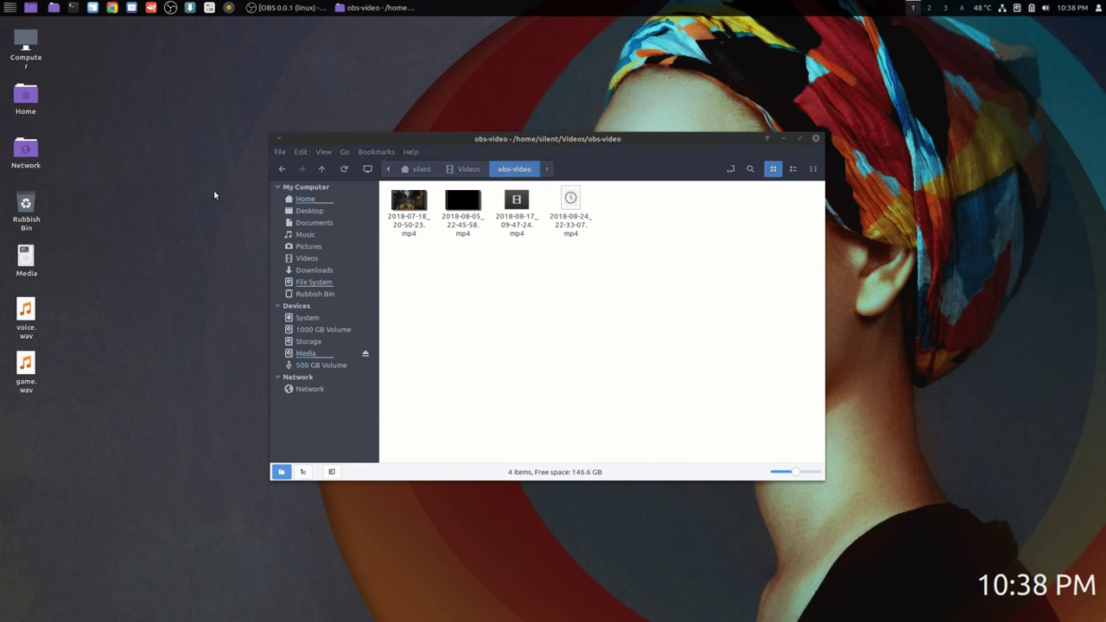
left_click(7, 5)
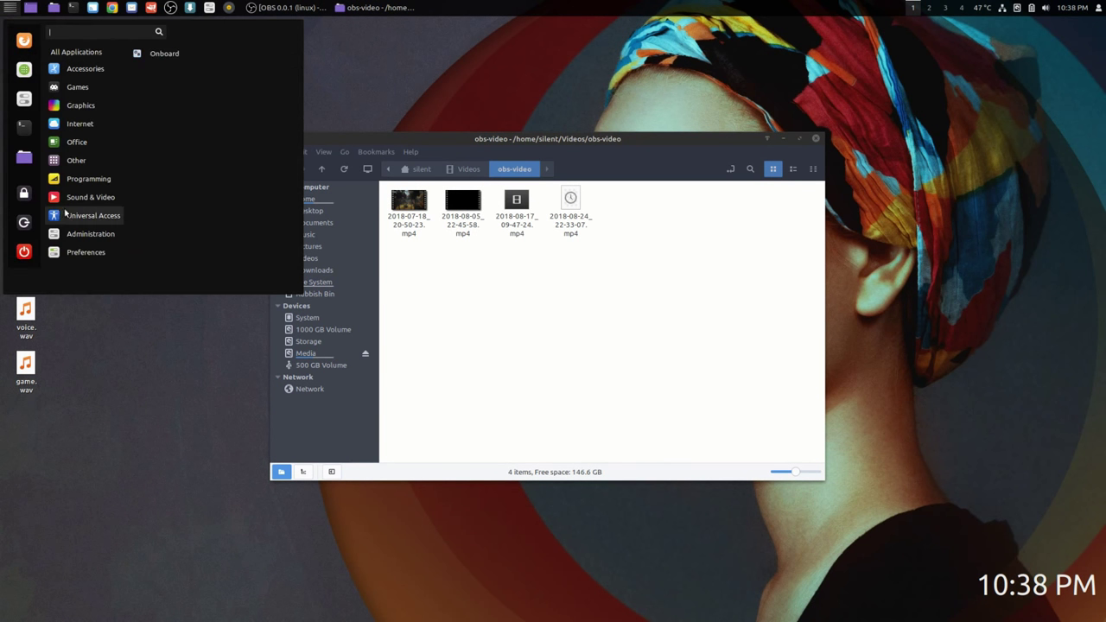
mouse_move(86, 196)
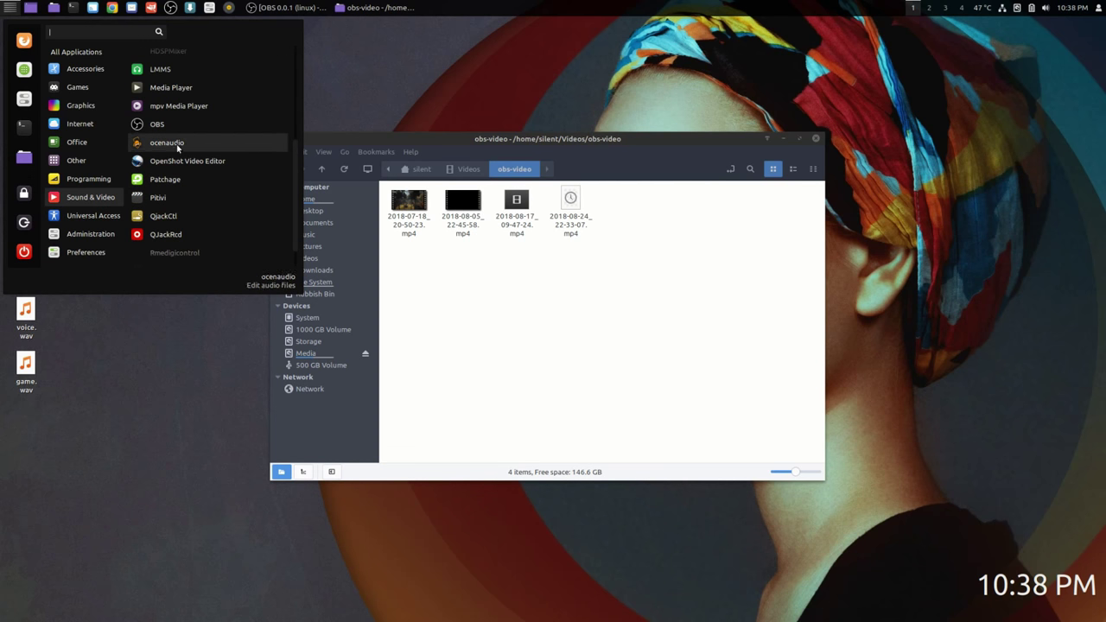
left_click(215, 296)
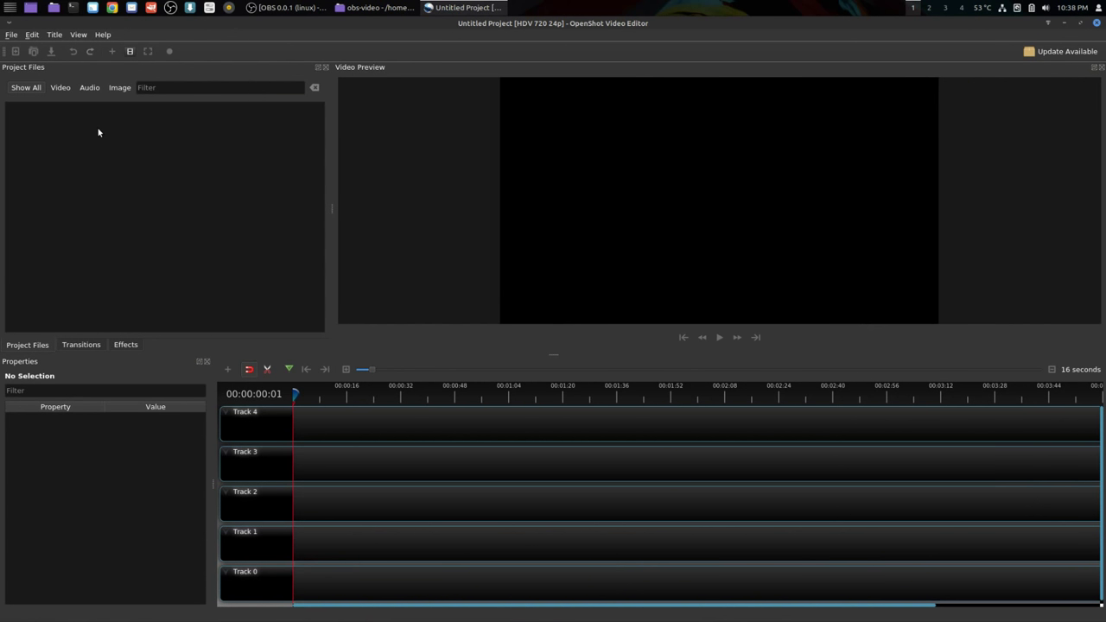
Import 2018-07-18_20-50-23.mp4 from Videos/obs-video into OpenShot's Project Files
right_click(166, 222)
left_click(223, 228)
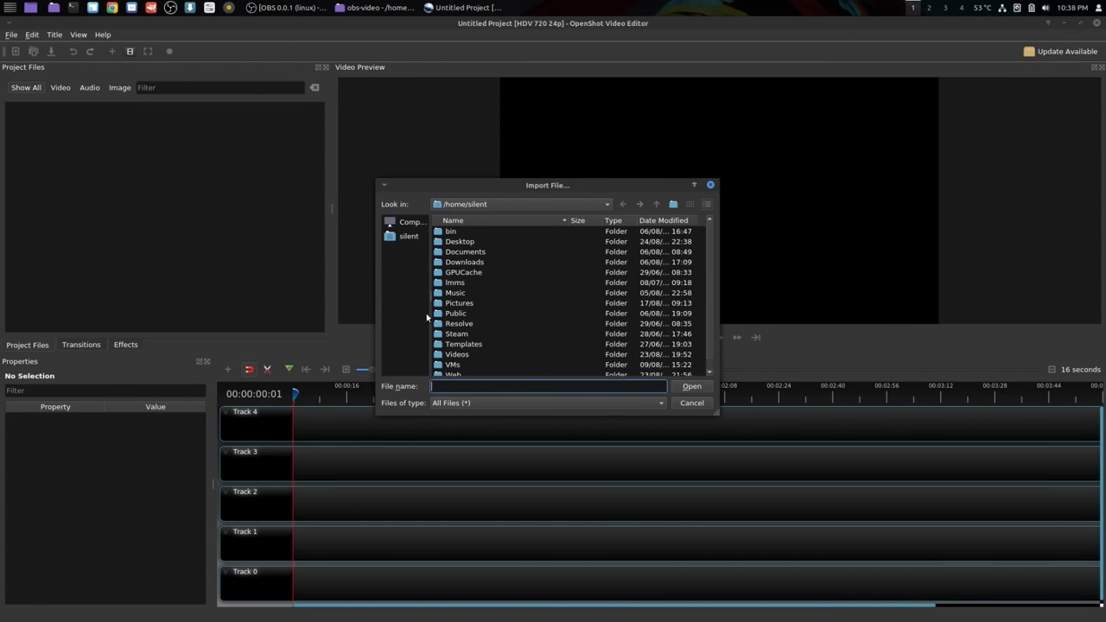
double_click(484, 356)
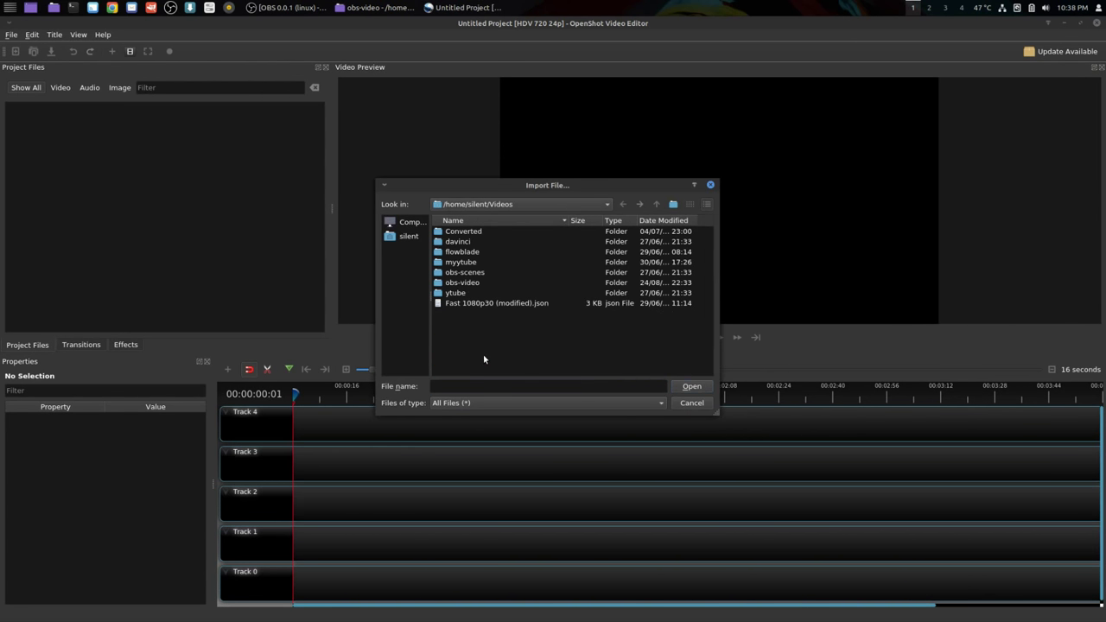
double_click(479, 283)
left_click(483, 233)
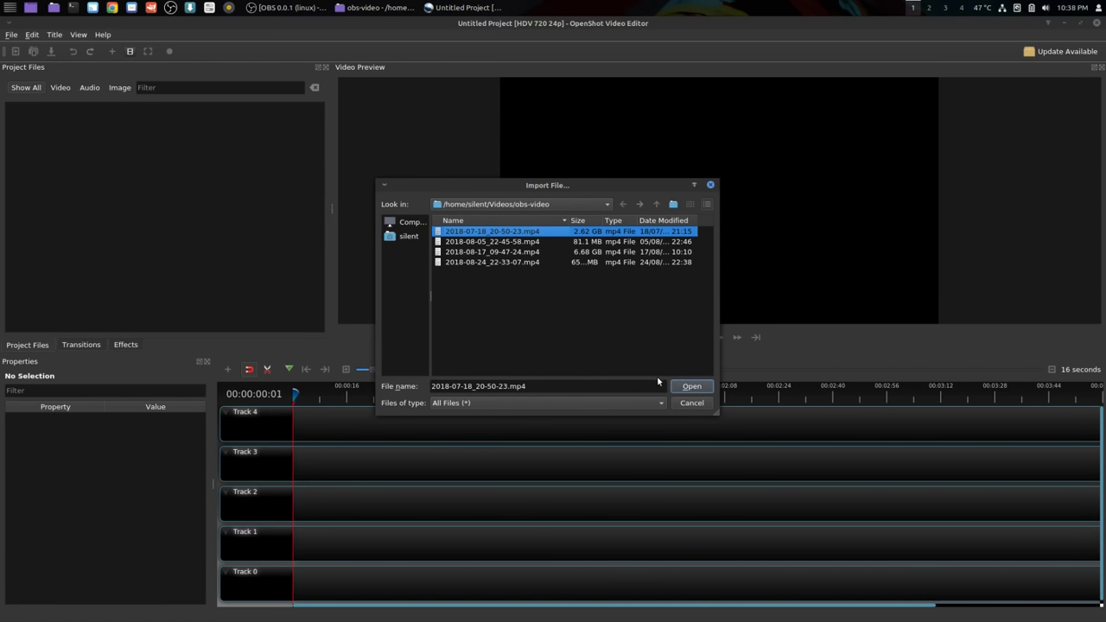
left_click(687, 386)
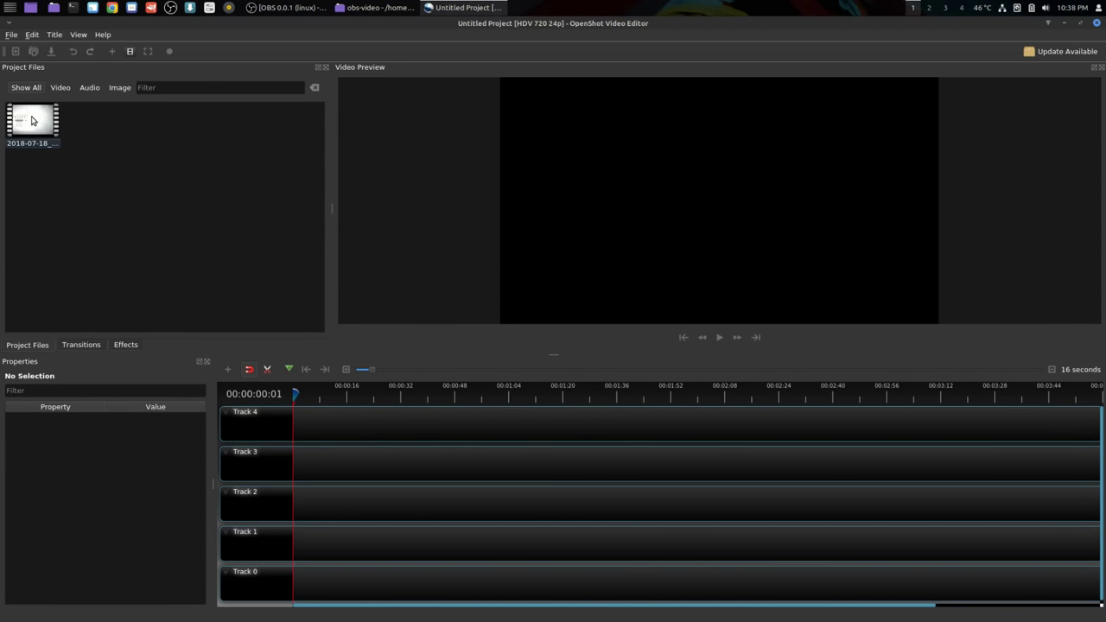
Place the clip at the start of Track 2, preview it, then rewind to the beginning
left_click_drag(31, 120, 296, 486)
left_click(720, 338)
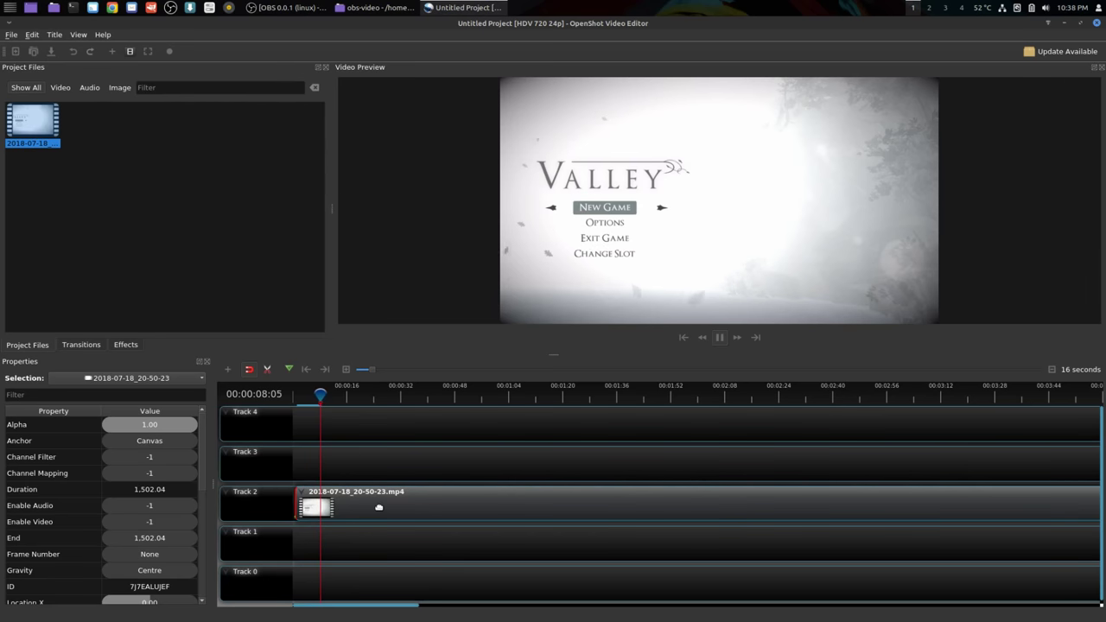
left_click(727, 343)
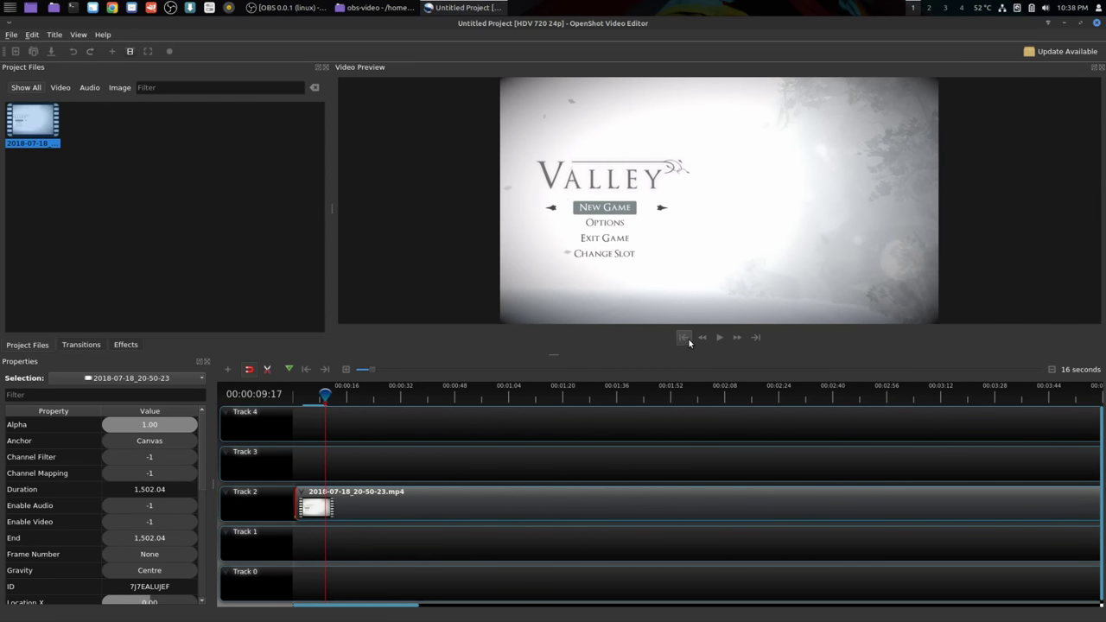
left_click(688, 338)
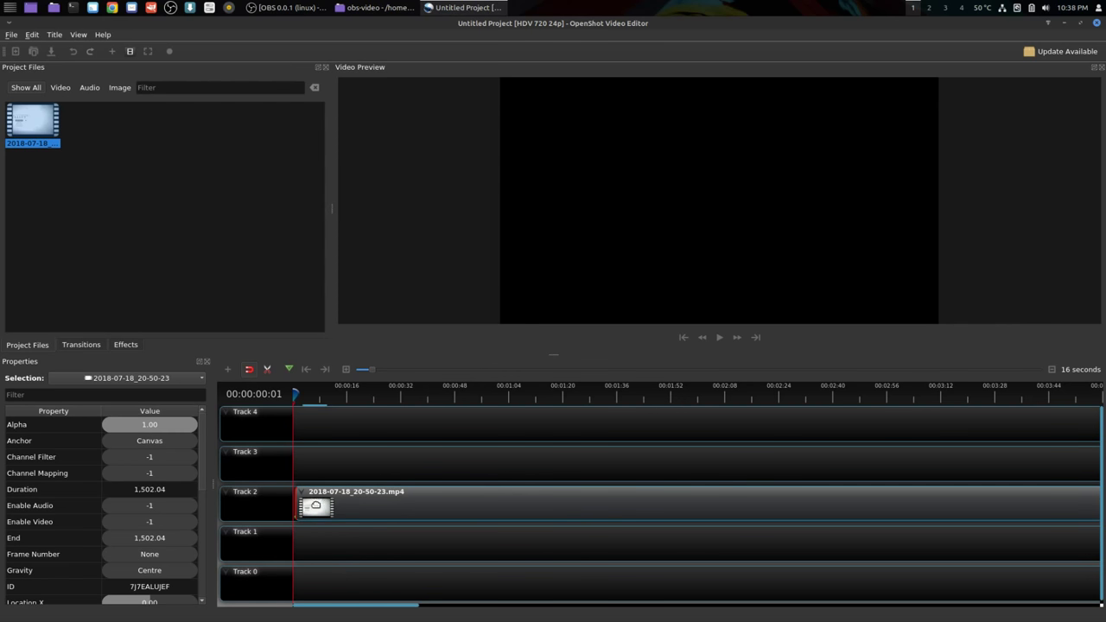
Snap 2018-07-18_20-50-23.mp4 flush to the very start of Track 2
right_click(345, 509)
mouse_move(401, 441)
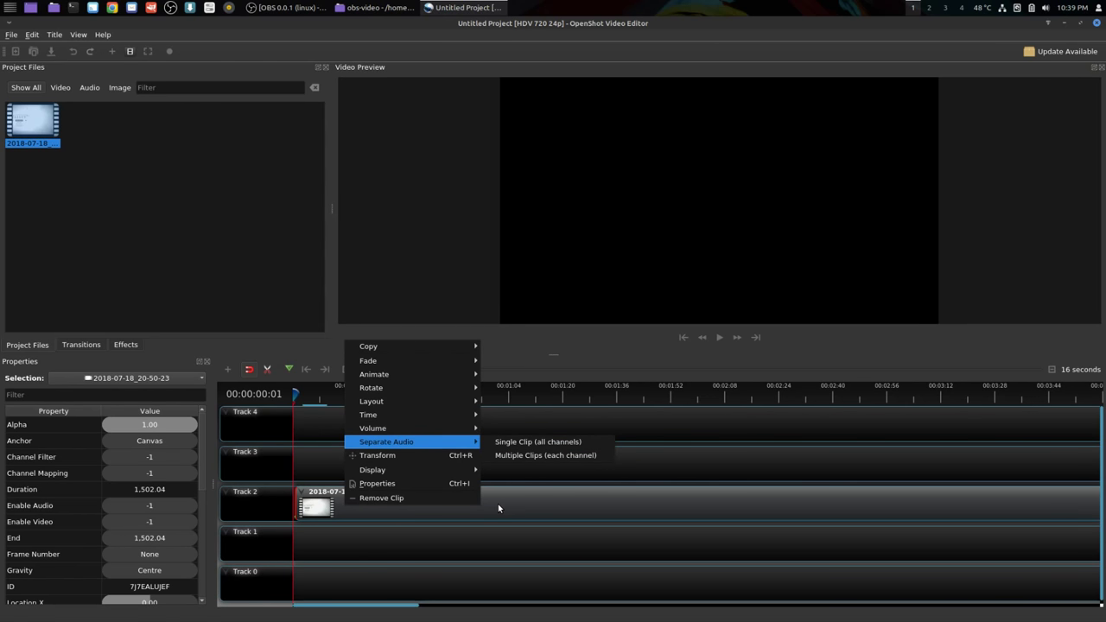
left_click(353, 512)
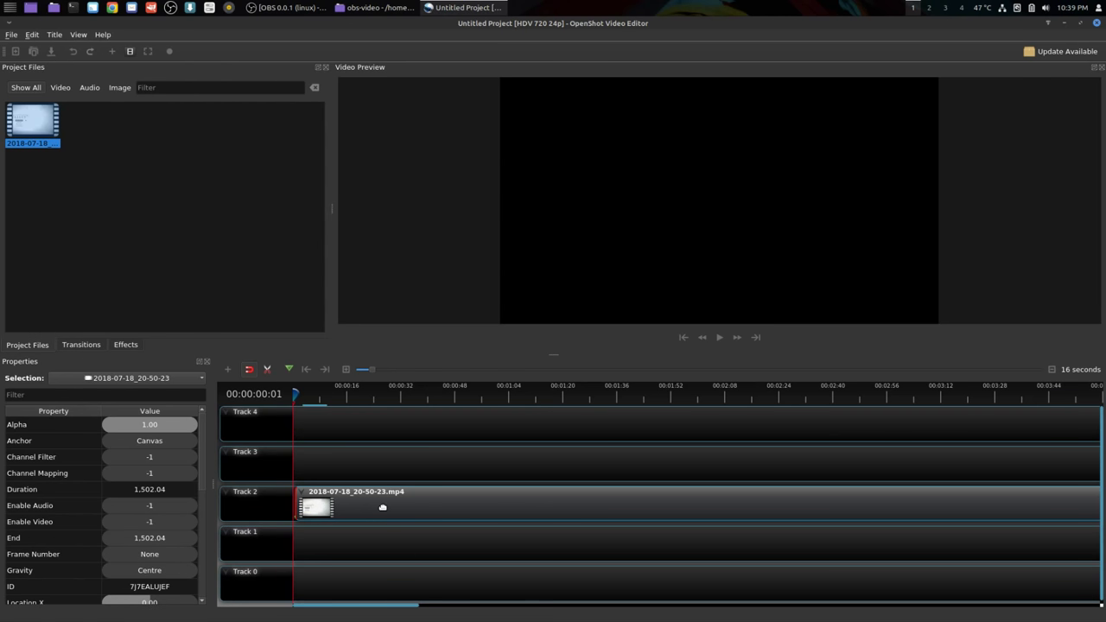
left_click_drag(383, 507, 381, 507)
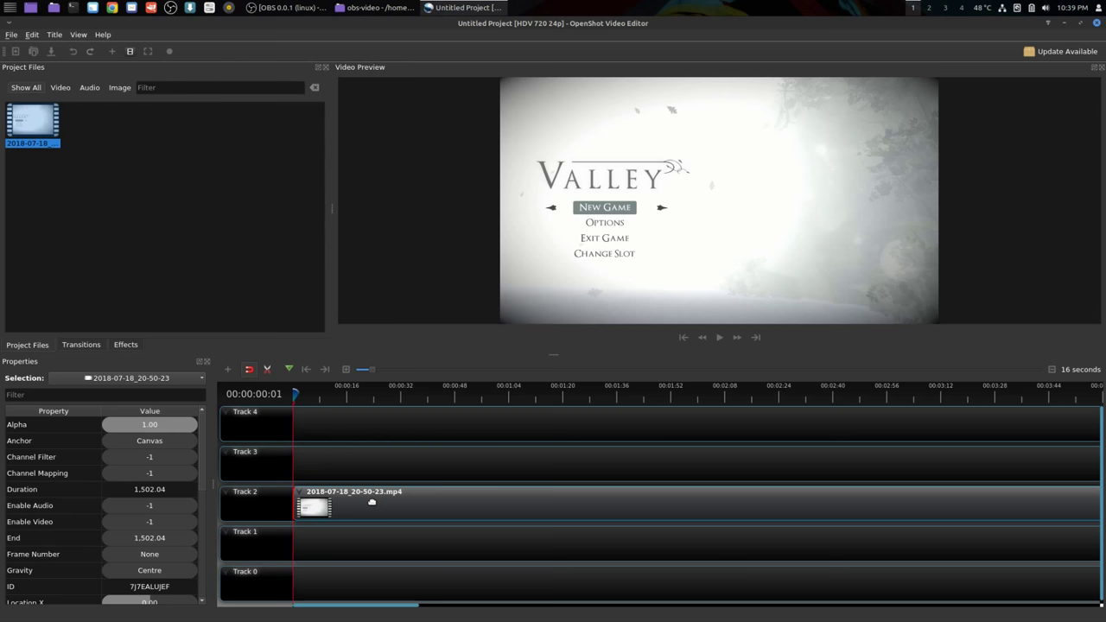
Set the gameplay clip's volume to Level 0% for the entire clip
right_click(373, 504)
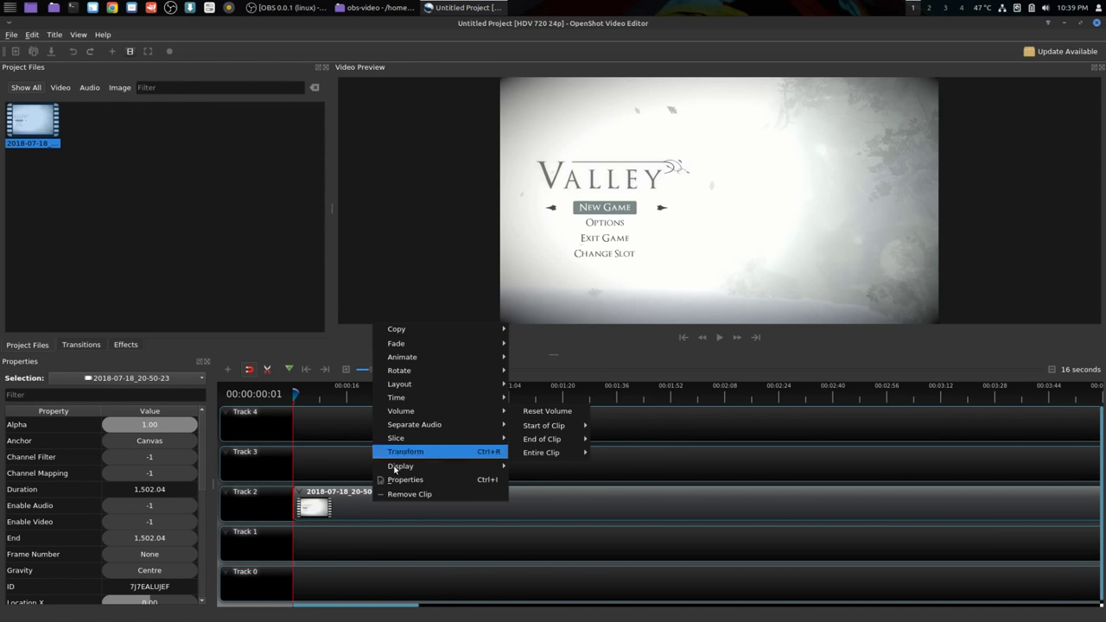
left_click(264, 515)
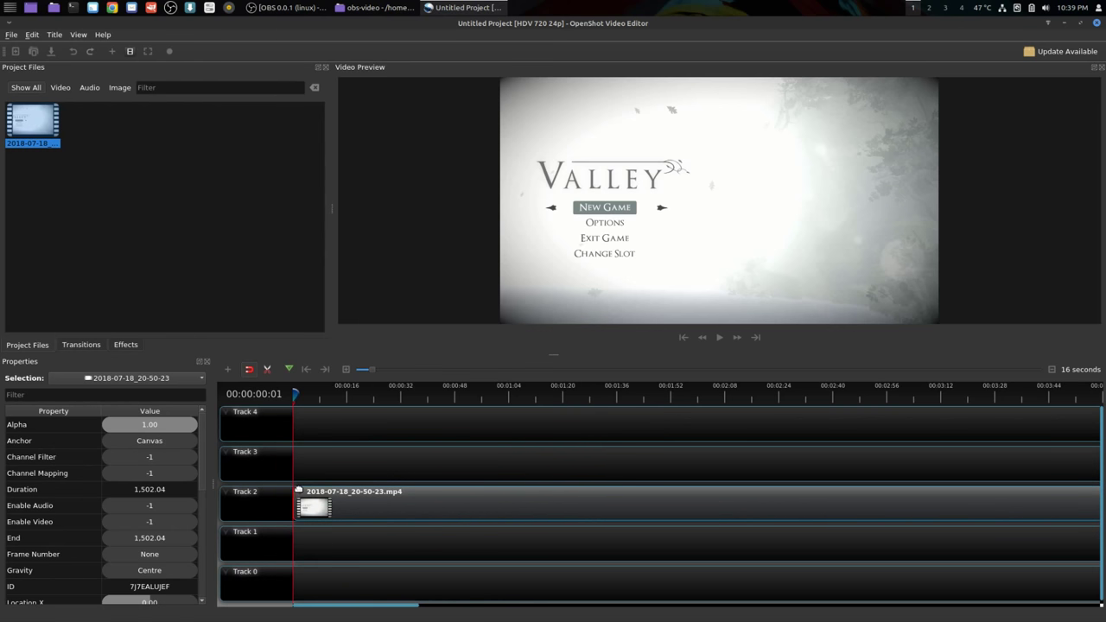
right_click(299, 492)
left_click(335, 507)
right_click(370, 494)
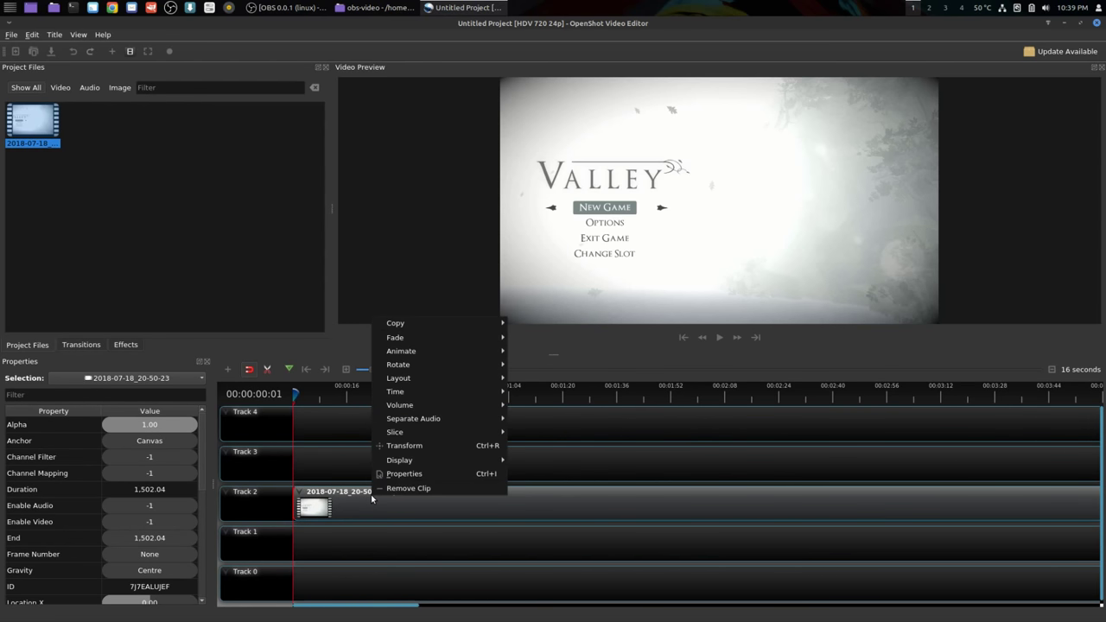
mouse_move(432, 405)
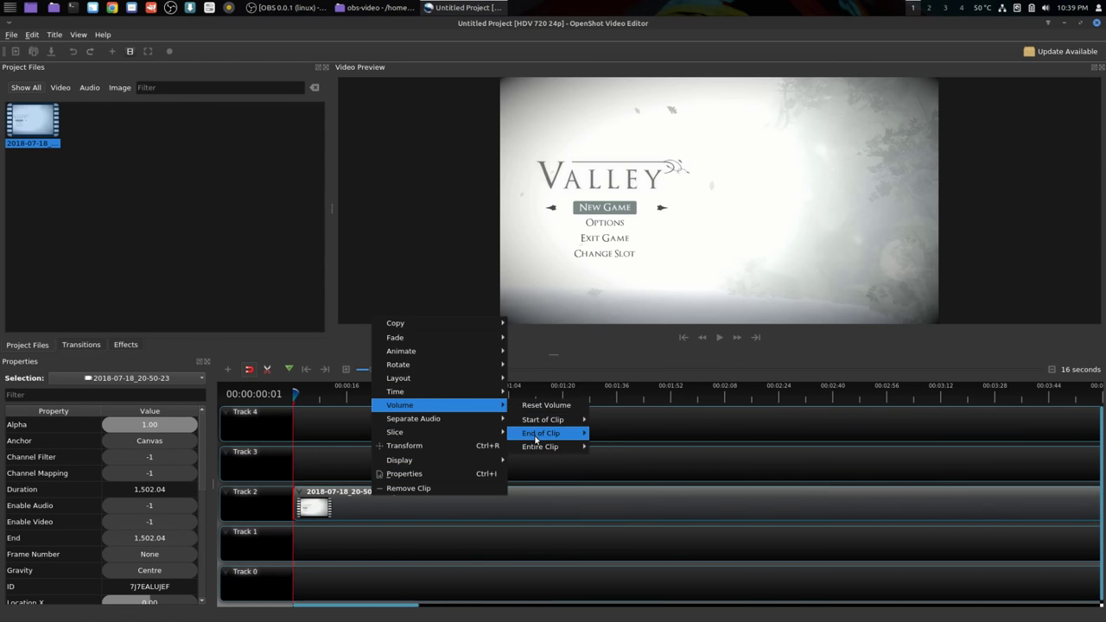
mouse_move(536, 448)
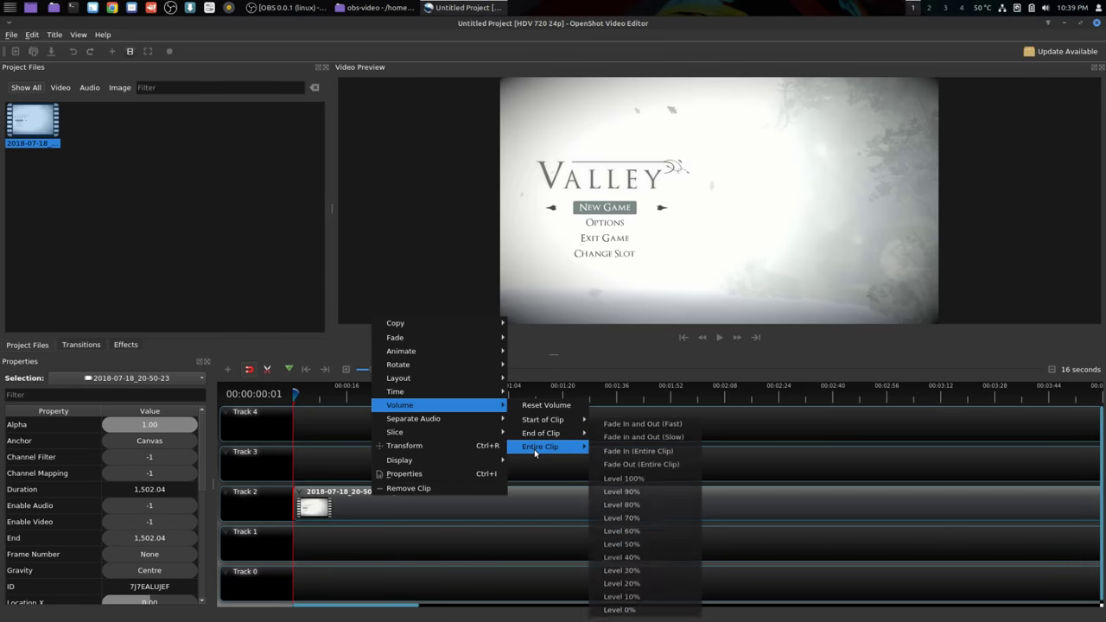
left_click(631, 615)
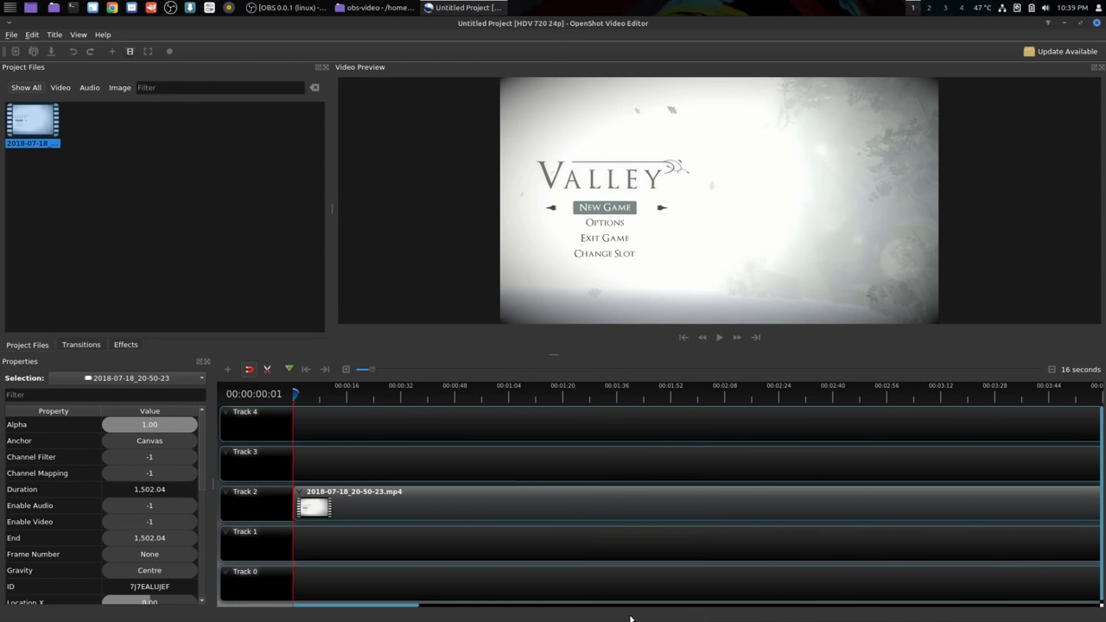
Play the timeline from the start to check the silence, then open Import Files
left_click(719, 338)
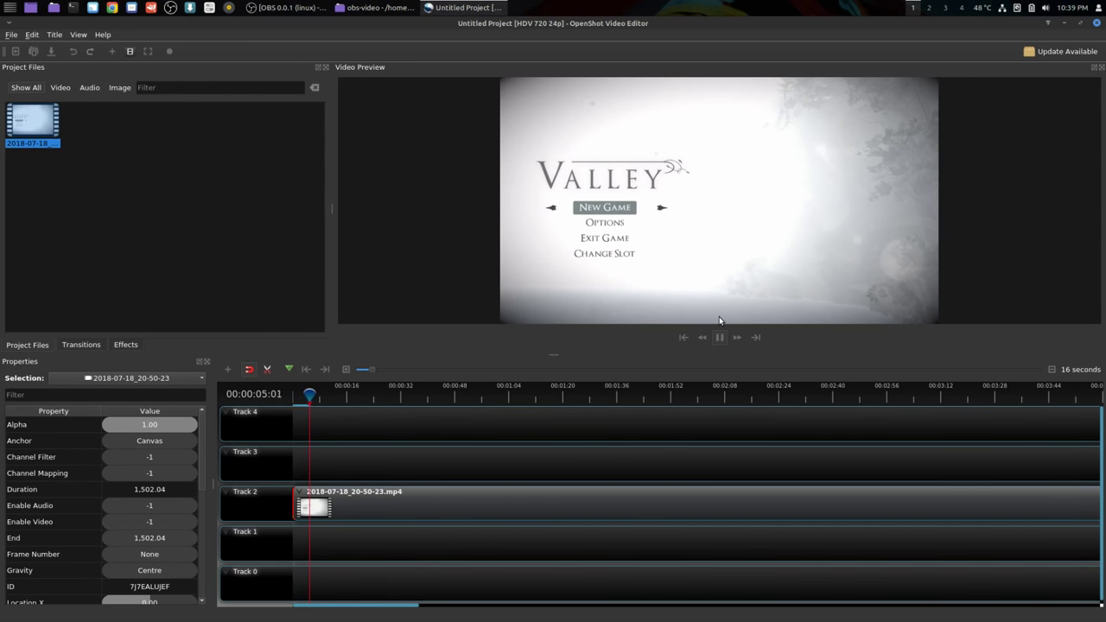
left_click(683, 338)
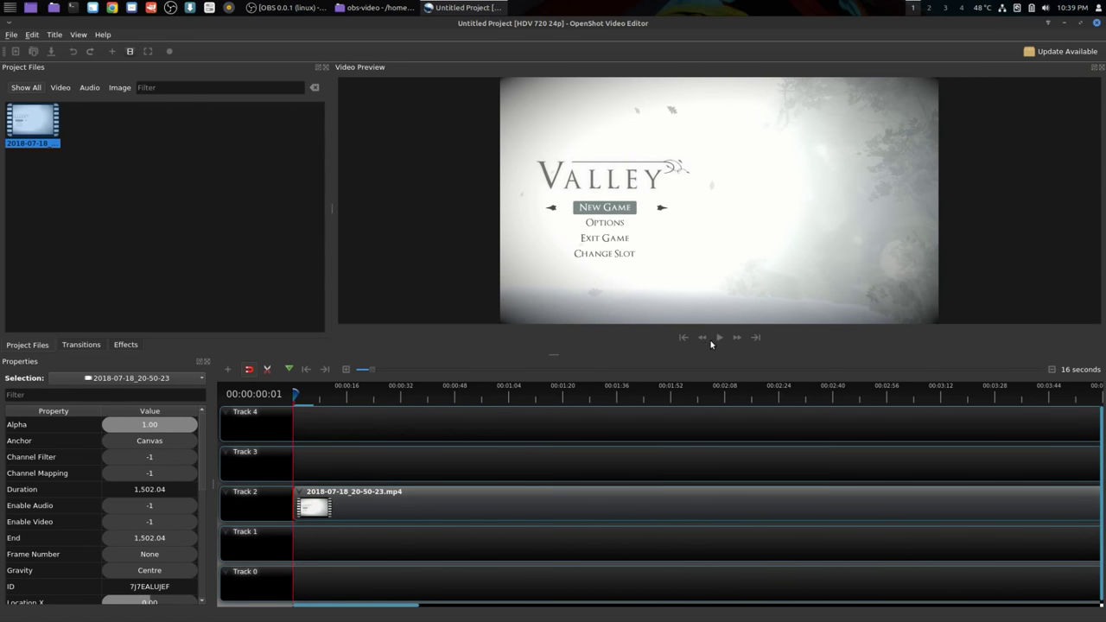
left_click(717, 338)
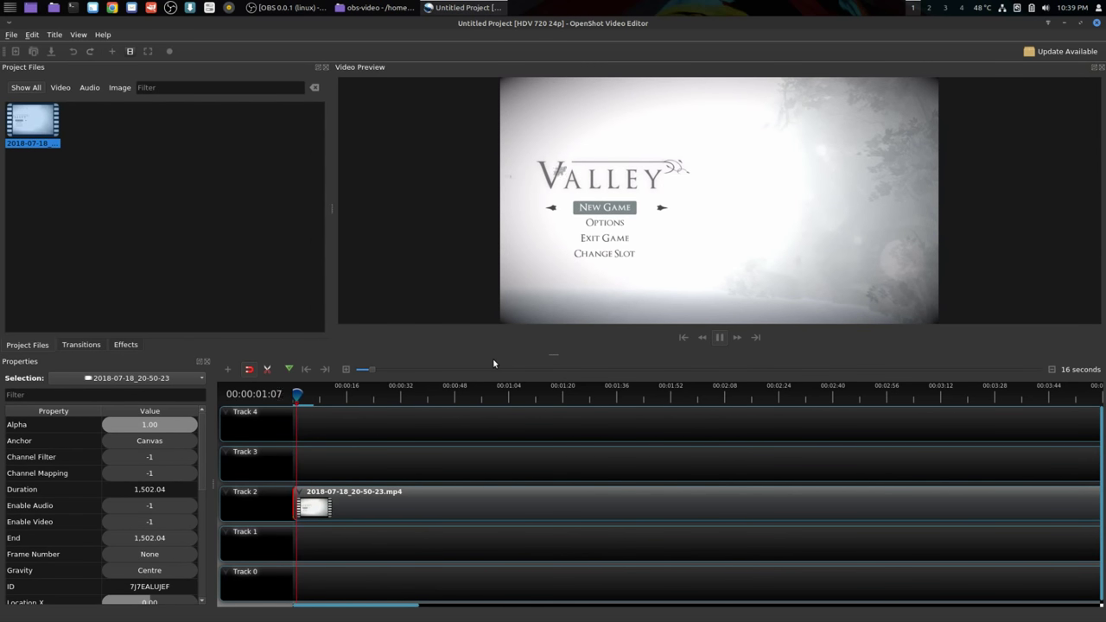
left_click(719, 338)
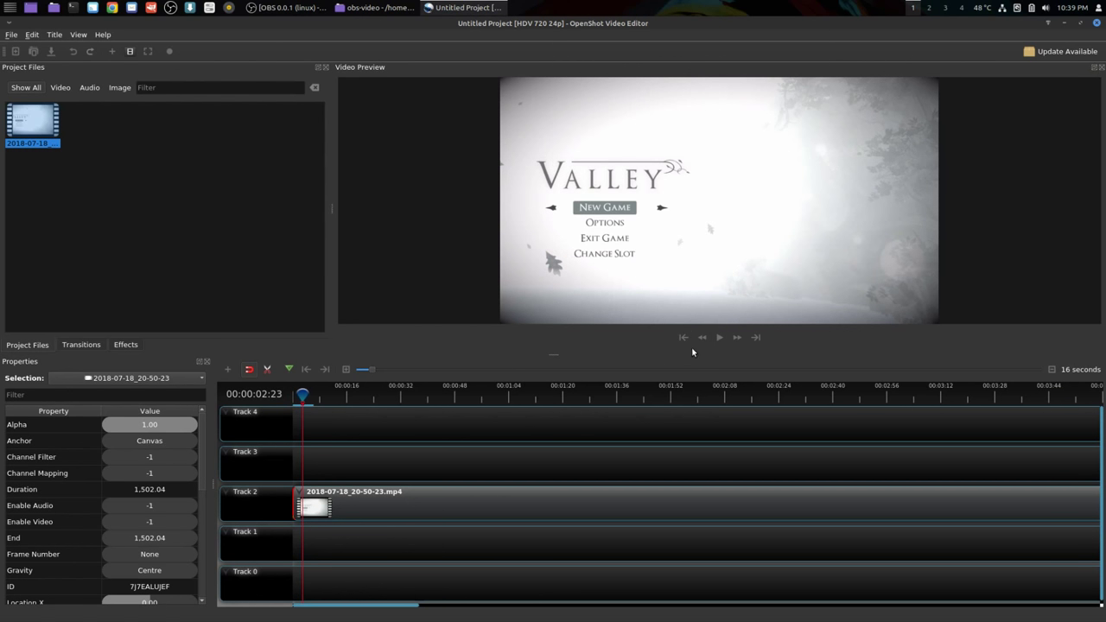
left_click(682, 338)
right_click(131, 234)
left_click(178, 237)
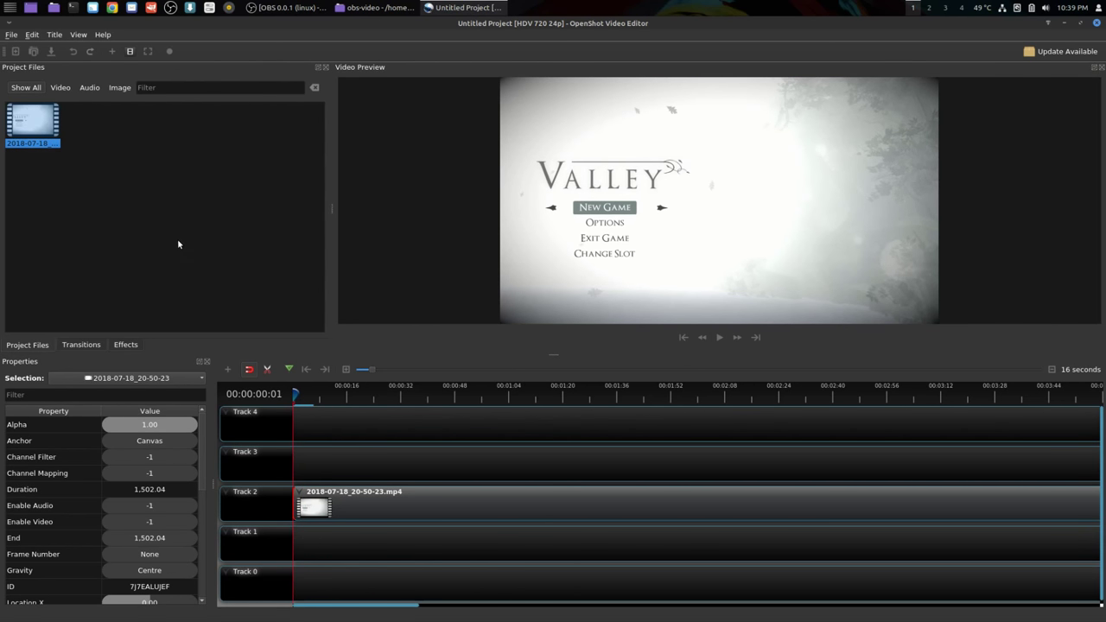
Import game.wav and voice.wav from the Desktop folder
double_click(505, 244)
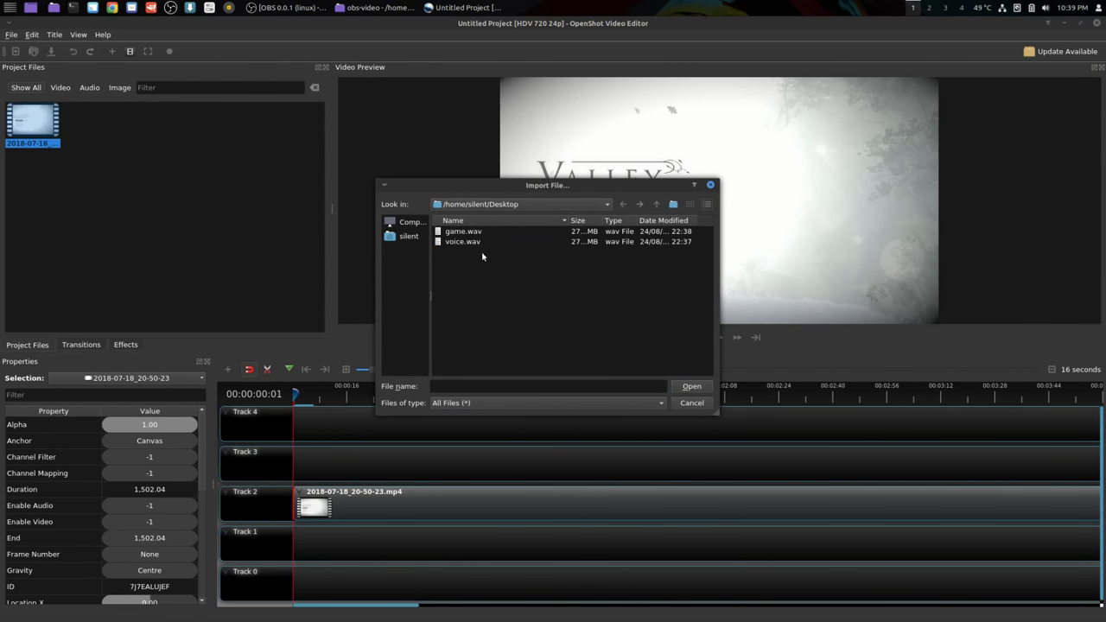
key("ctrl+a")
left_click(693, 386)
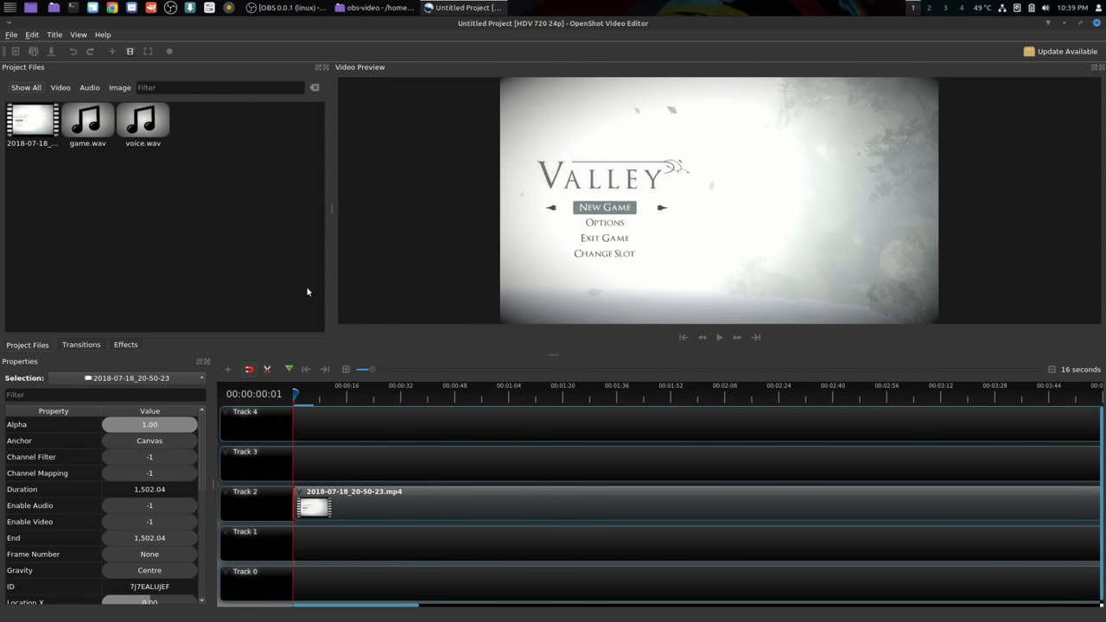
Place game.wav on Track 1 and voice.wav on Track 0 at the timeline start
left_click_drag(87, 121, 380, 538)
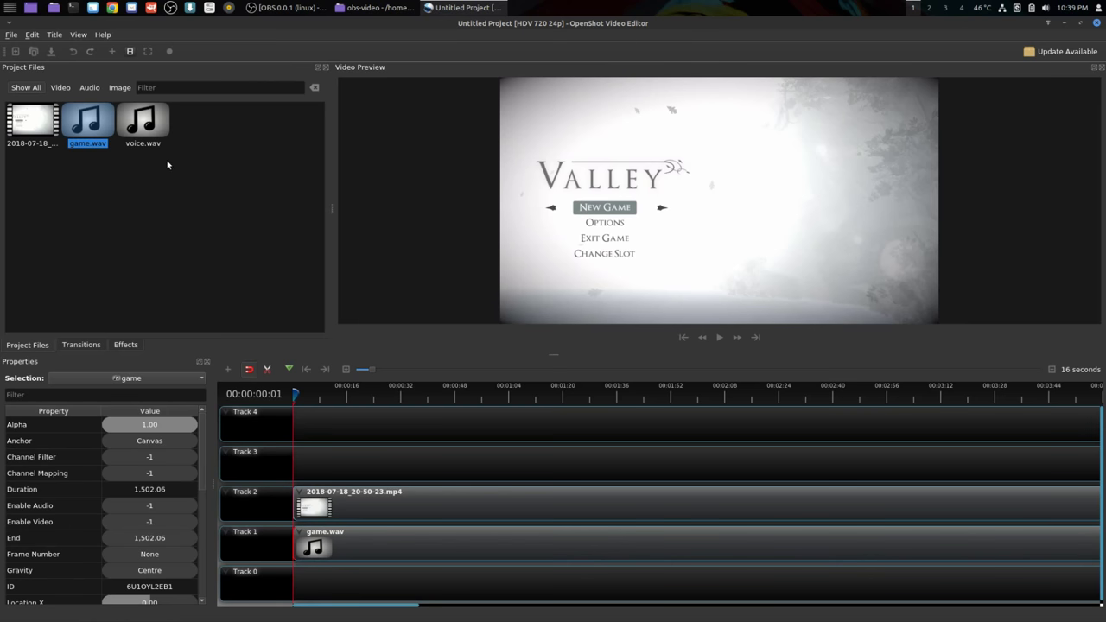
left_click(155, 128)
left_click_drag(143, 125, 420, 584)
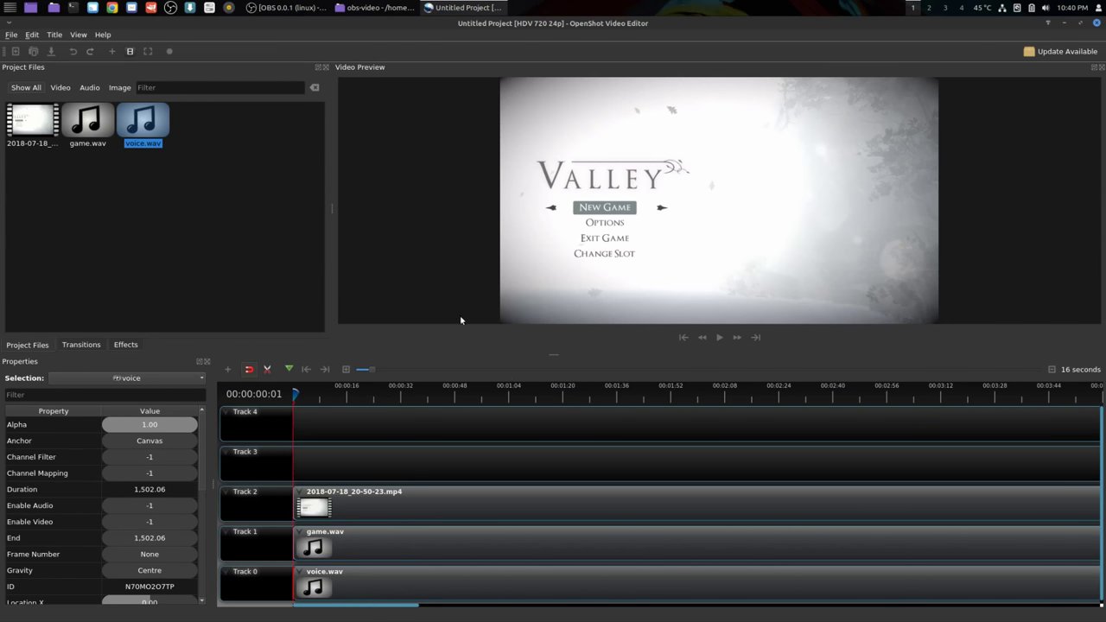
Play and pause the three-track timeline, then zoom out to see the whole clips
left_click(720, 338)
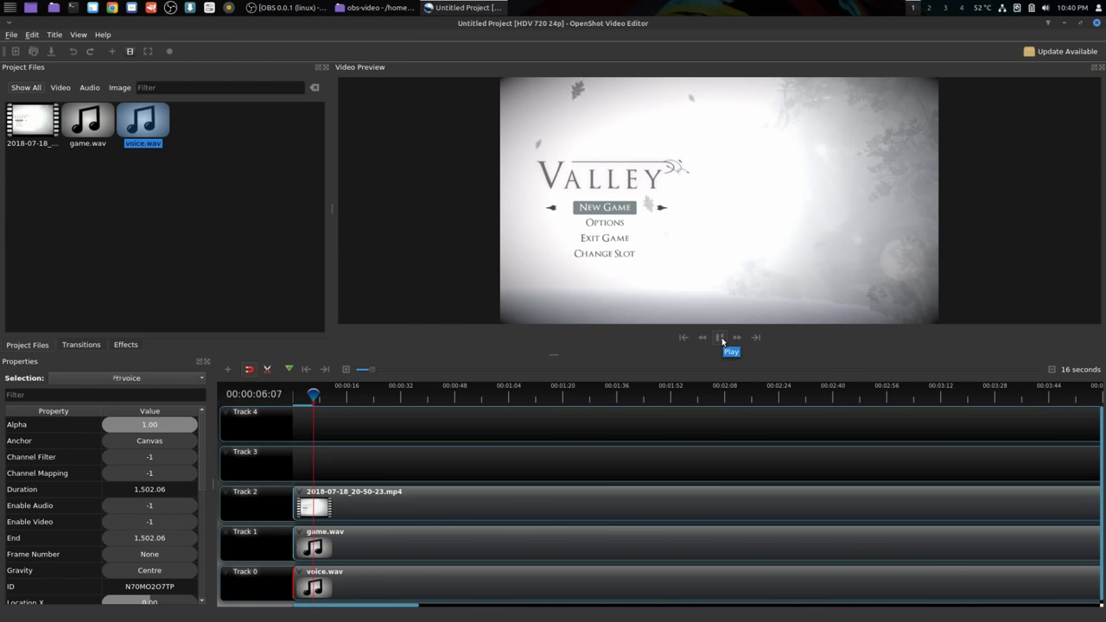
left_click(721, 338)
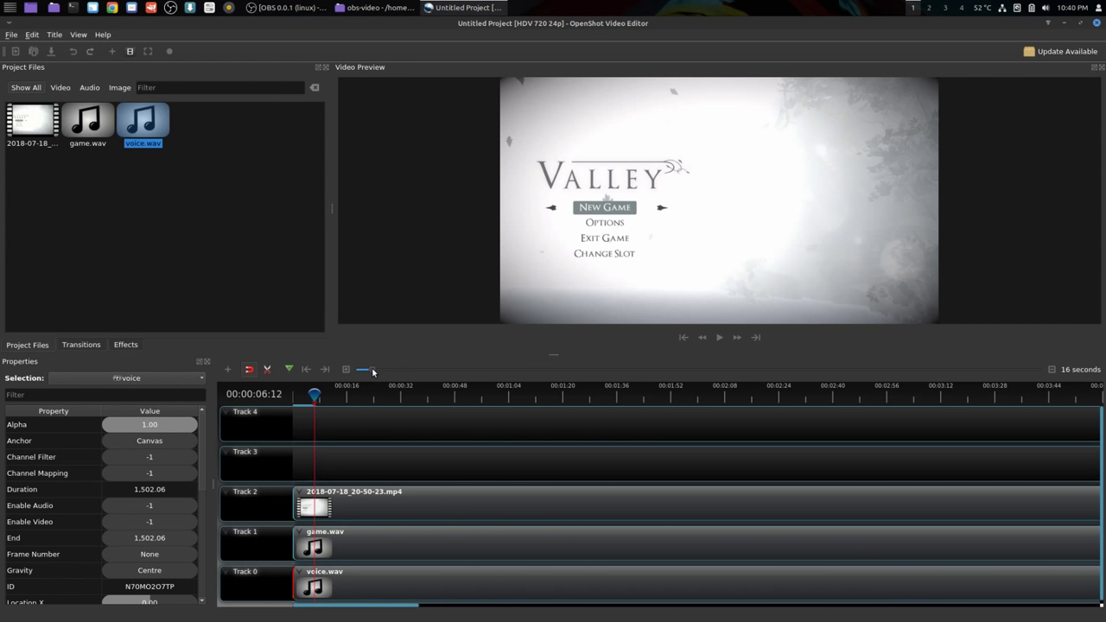
left_click_drag(372, 369, 450, 372)
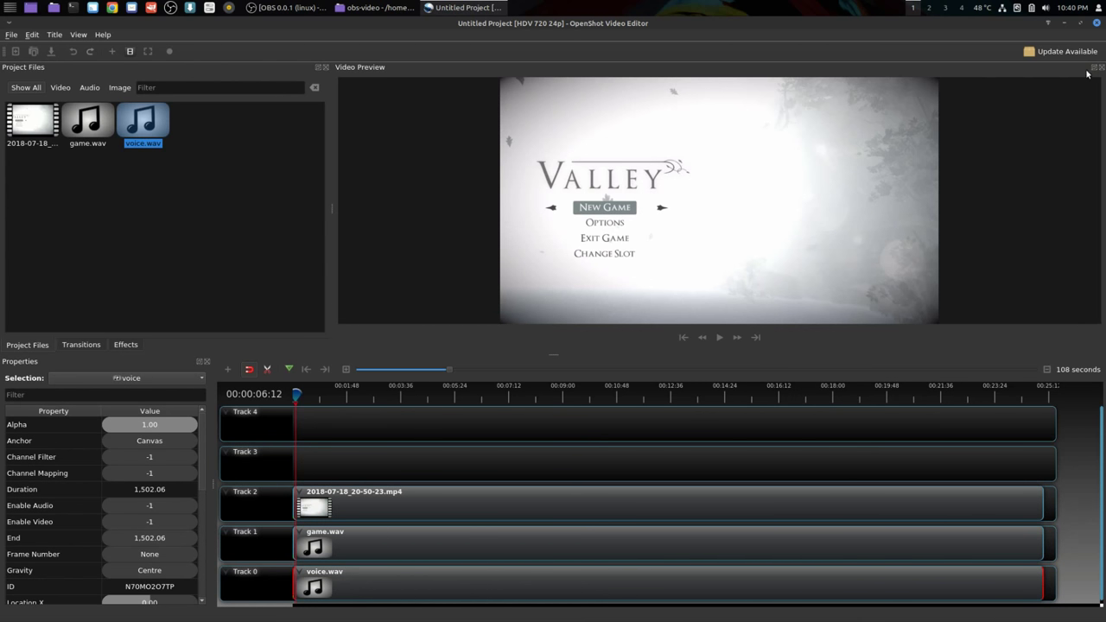
Quit OpenShot without saving, close the obs-video file manager, and return to OBS
left_click(1096, 22)
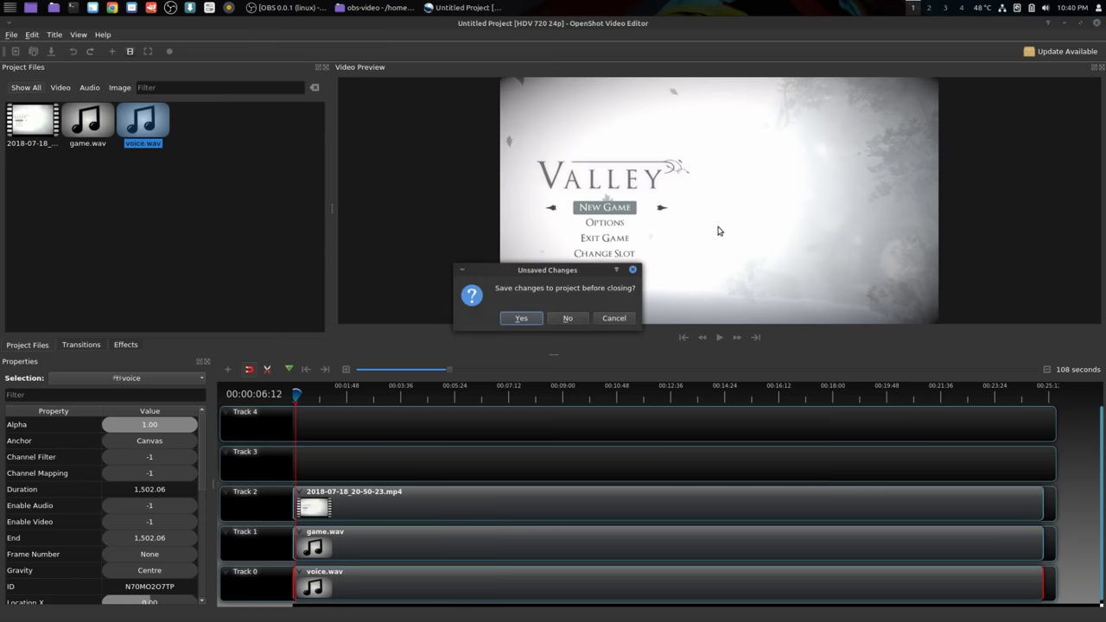
left_click(569, 318)
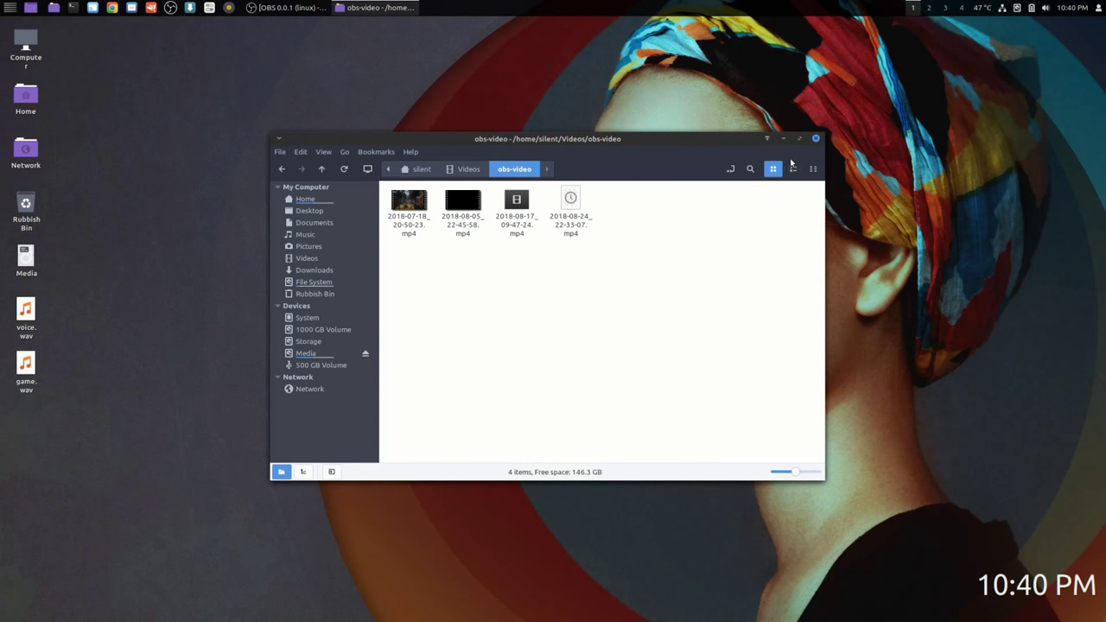
left_click(814, 139)
left_click(307, 7)
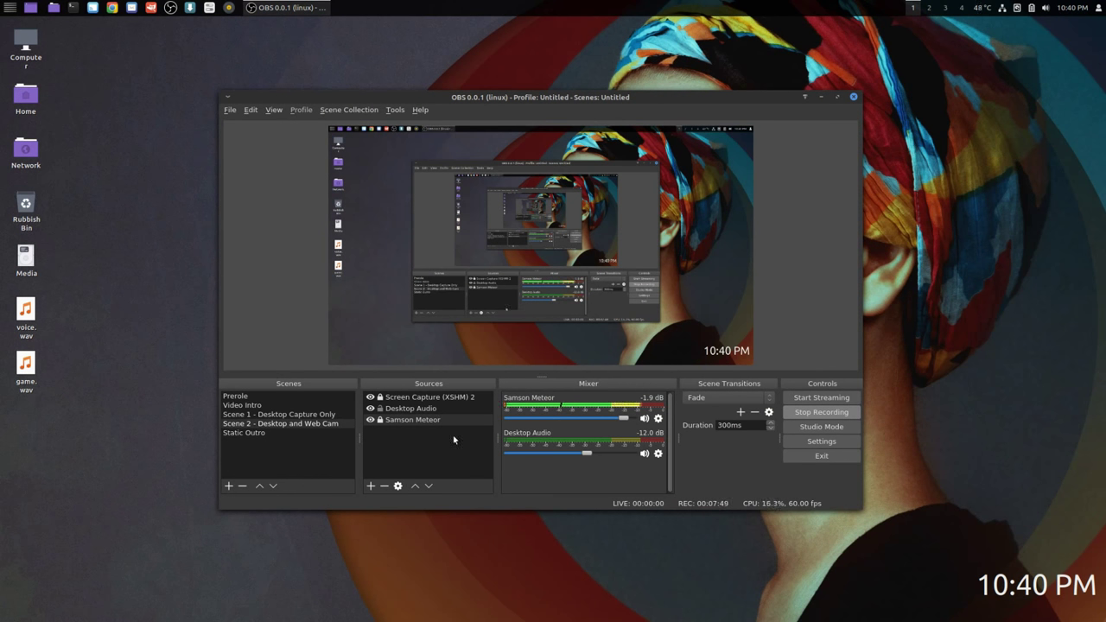
In Advanced Audio Properties, remove Samson Meteor from track 1 and add Desktop Audio to track 1
right_click(553, 468)
left_click(596, 486)
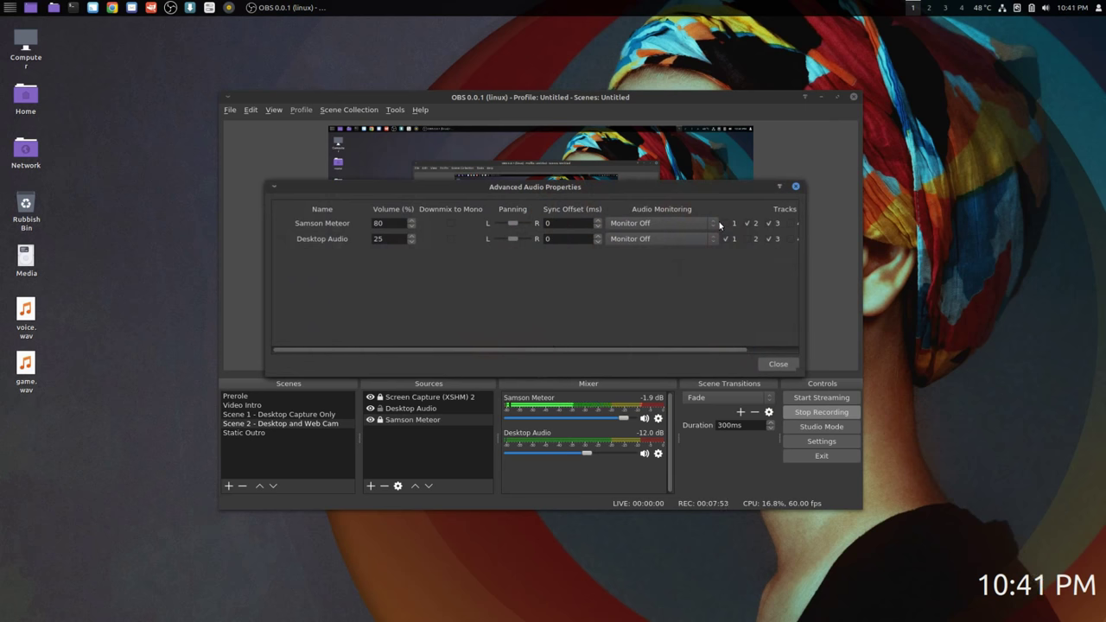
scroll(647, 353, "right", 3)
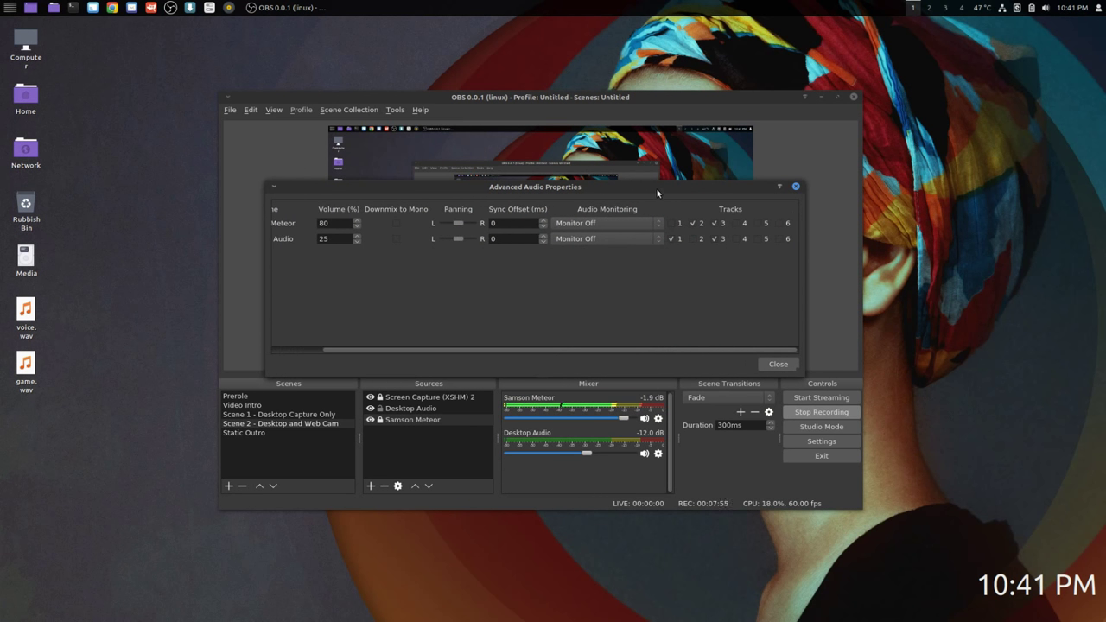
left_click_drag(535, 186, 469, 223)
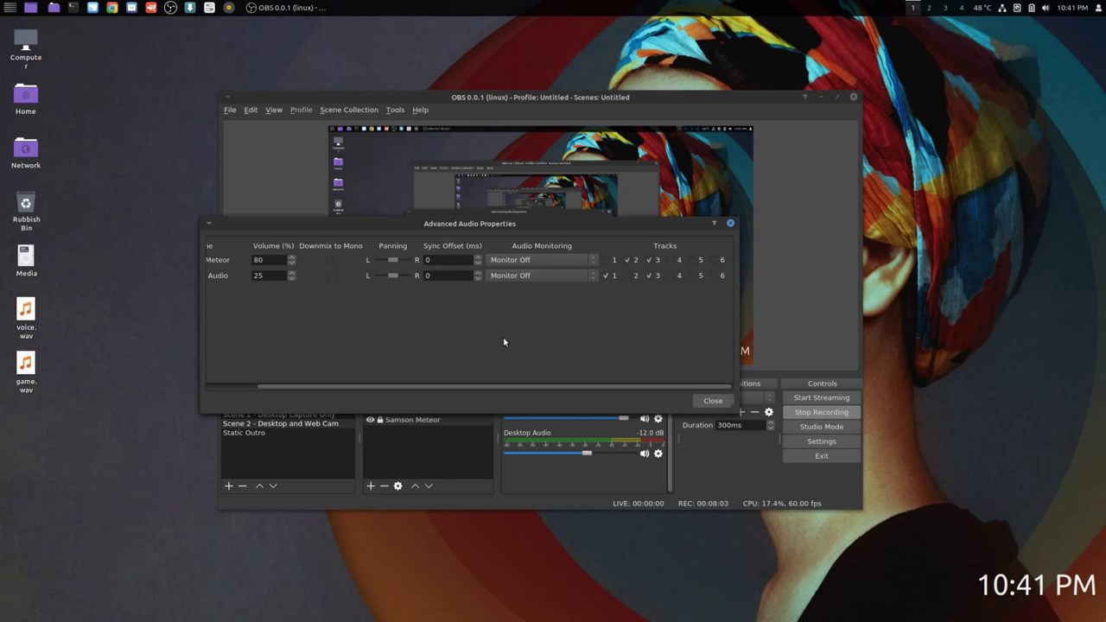
left_click(604, 260)
left_click(608, 274)
left_click(713, 400)
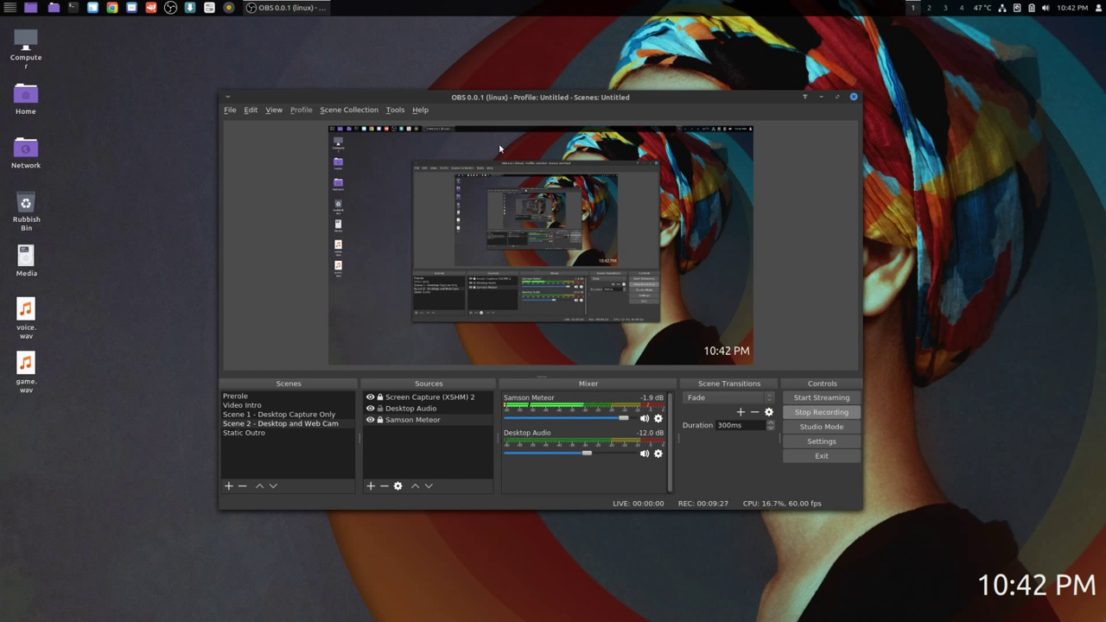
left_click_drag(352, 96, 343, 104)
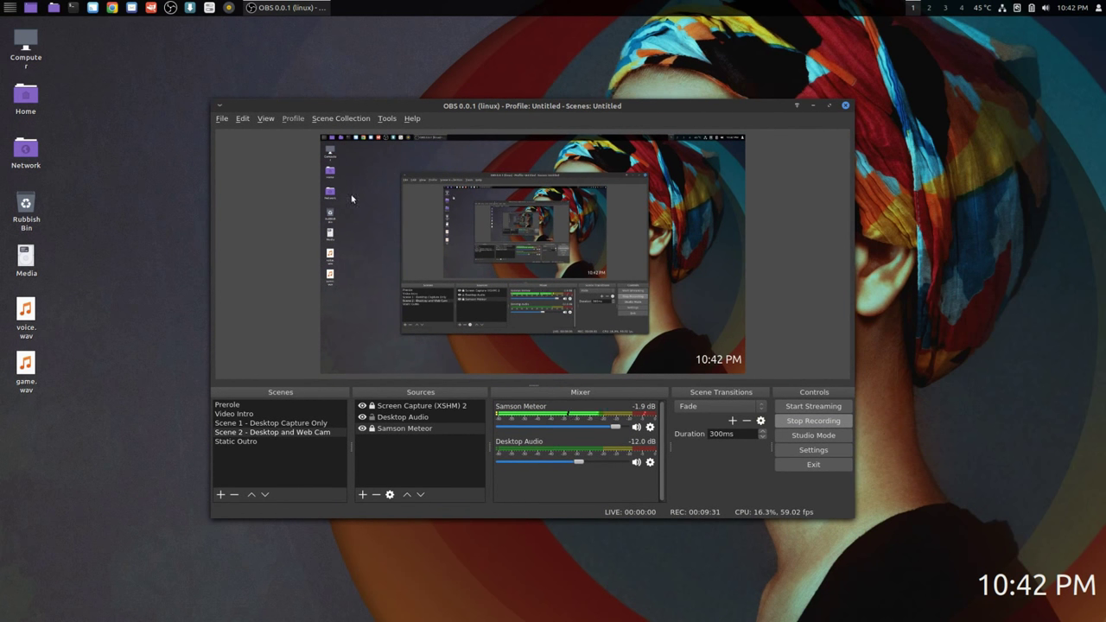